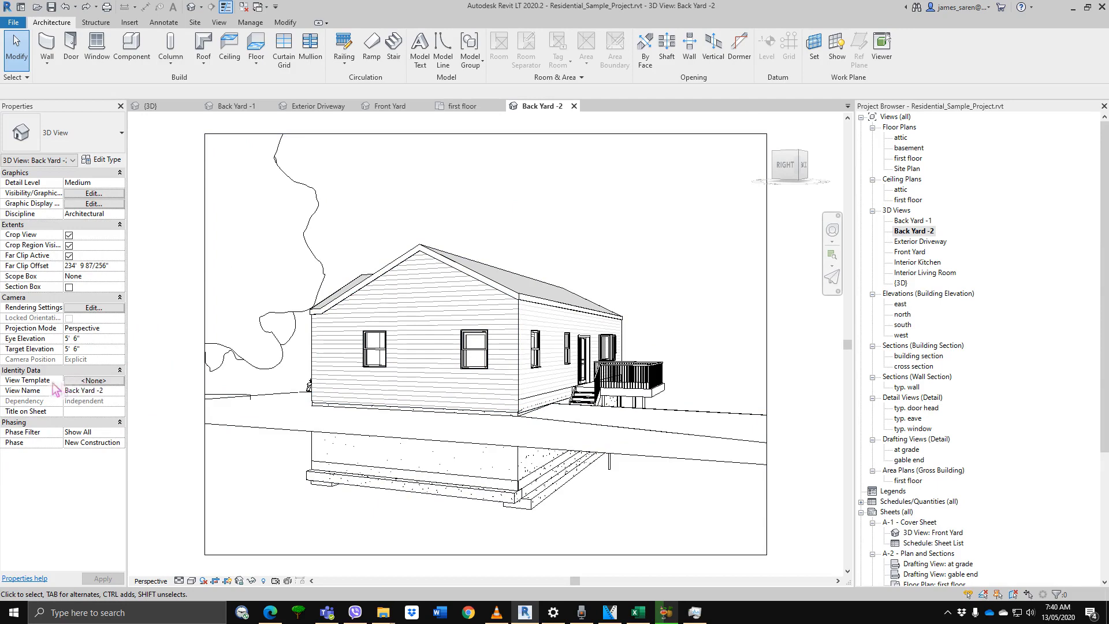
# Assign the Architectural Presentation 3D view template to the Back Yard -2 view.
pyautogui.click(86, 381)
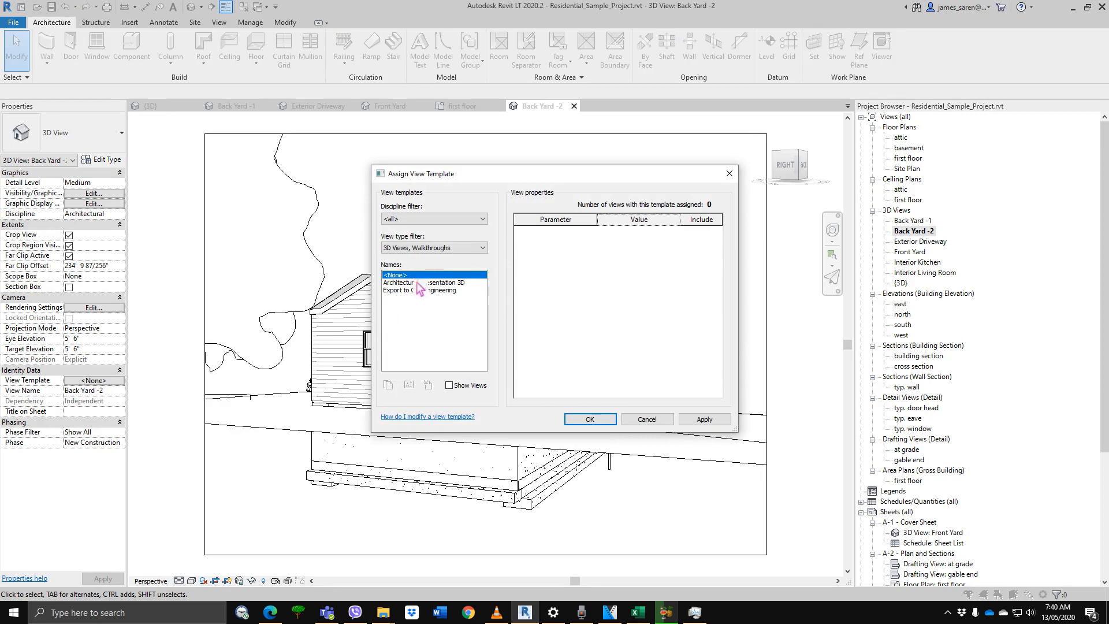
pyautogui.click(418, 283)
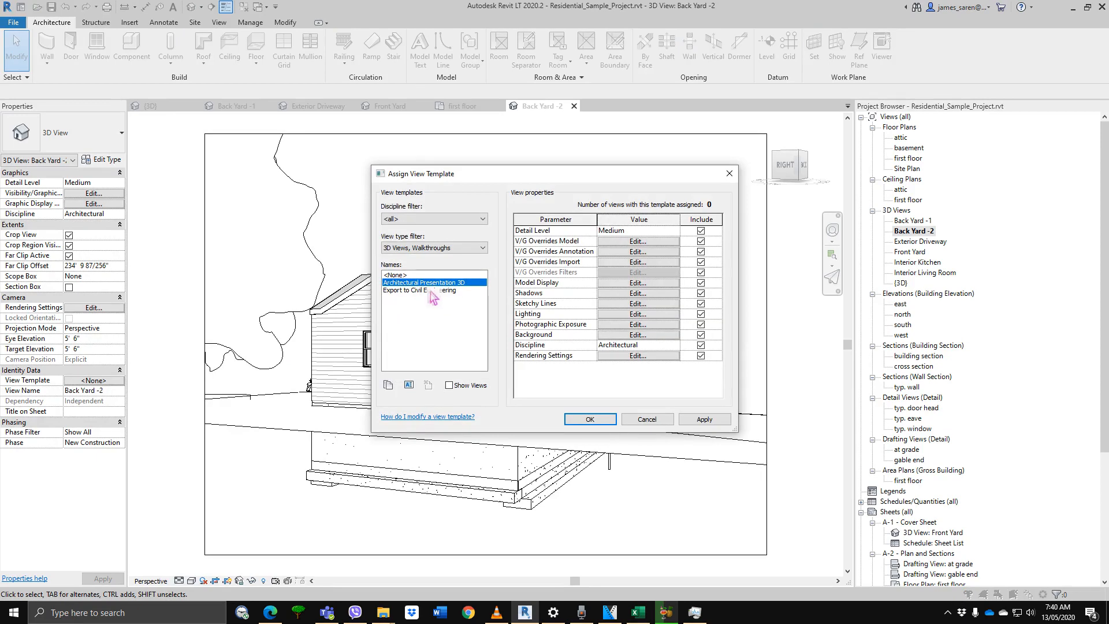
pyautogui.click(429, 291)
pyautogui.click(427, 283)
pyautogui.doubleClick(426, 284)
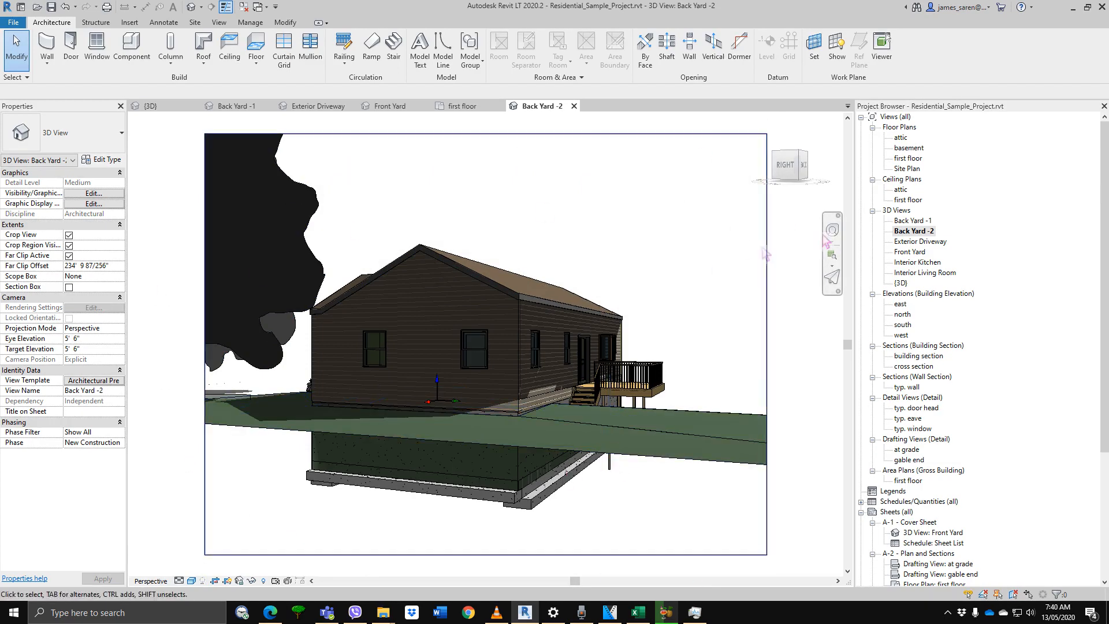
# Compare the display of the Front Yard, Interior Kitchen and Exterior Driveway views, then return to Back Yard -2.
pyautogui.doubleClick(913, 252)
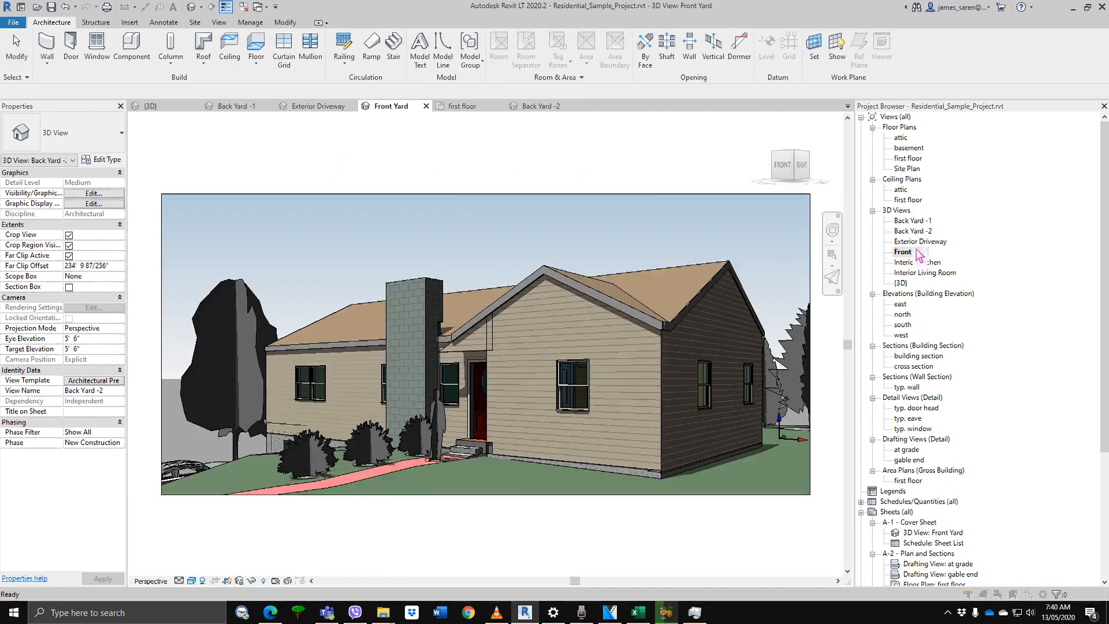
pyautogui.click(606, 296)
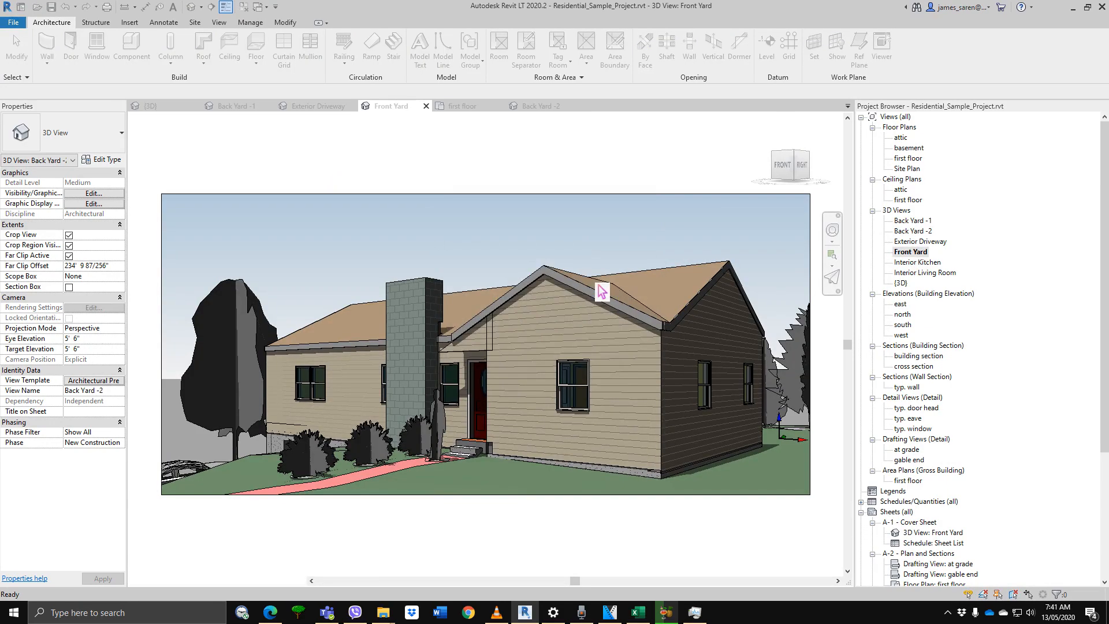
pyautogui.click(736, 427)
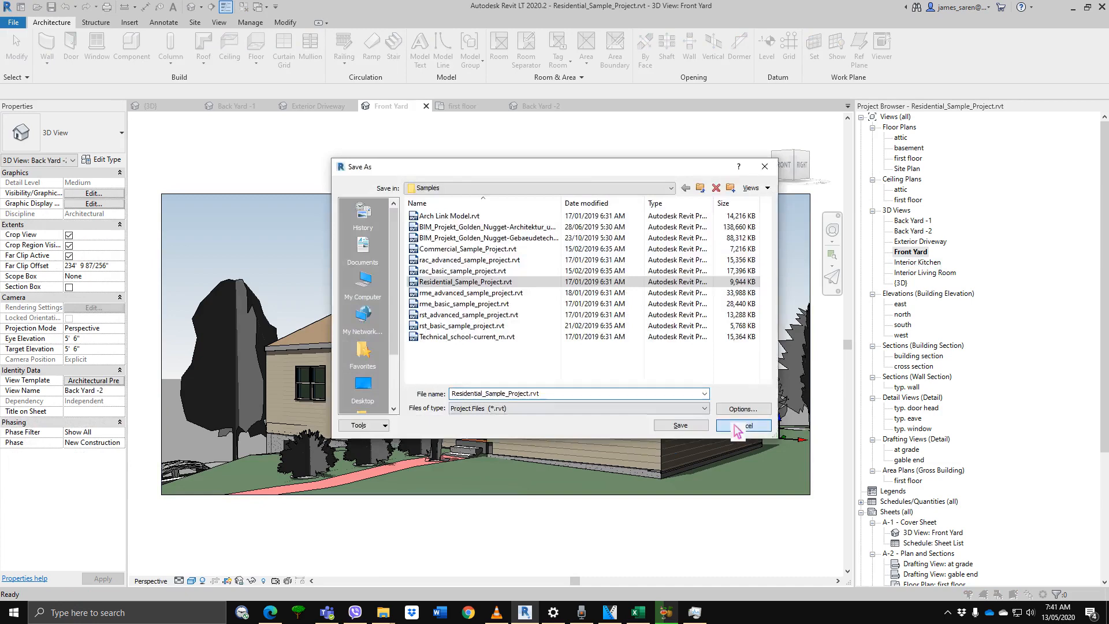
pyautogui.click(737, 427)
pyautogui.doubleClick(933, 263)
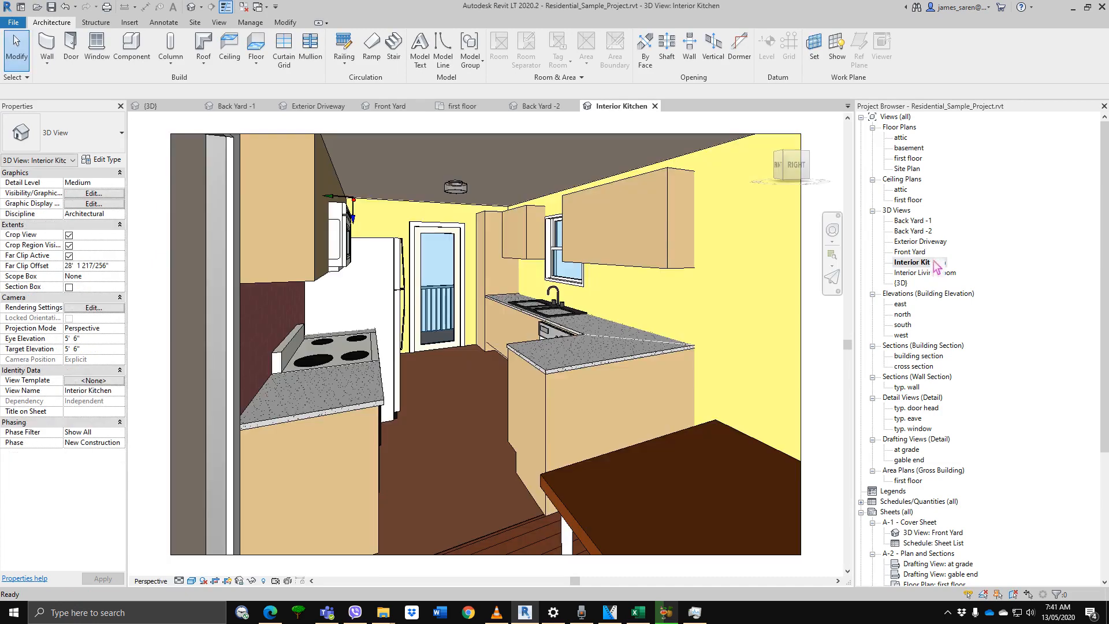
pyautogui.doubleClick(924, 242)
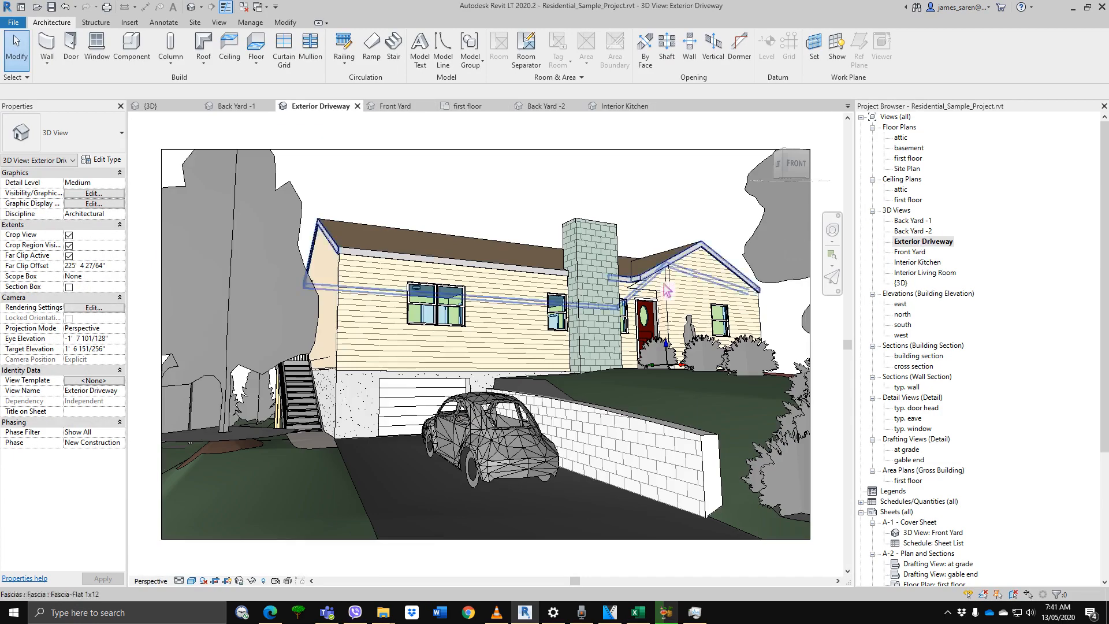
pyautogui.doubleClick(910, 231)
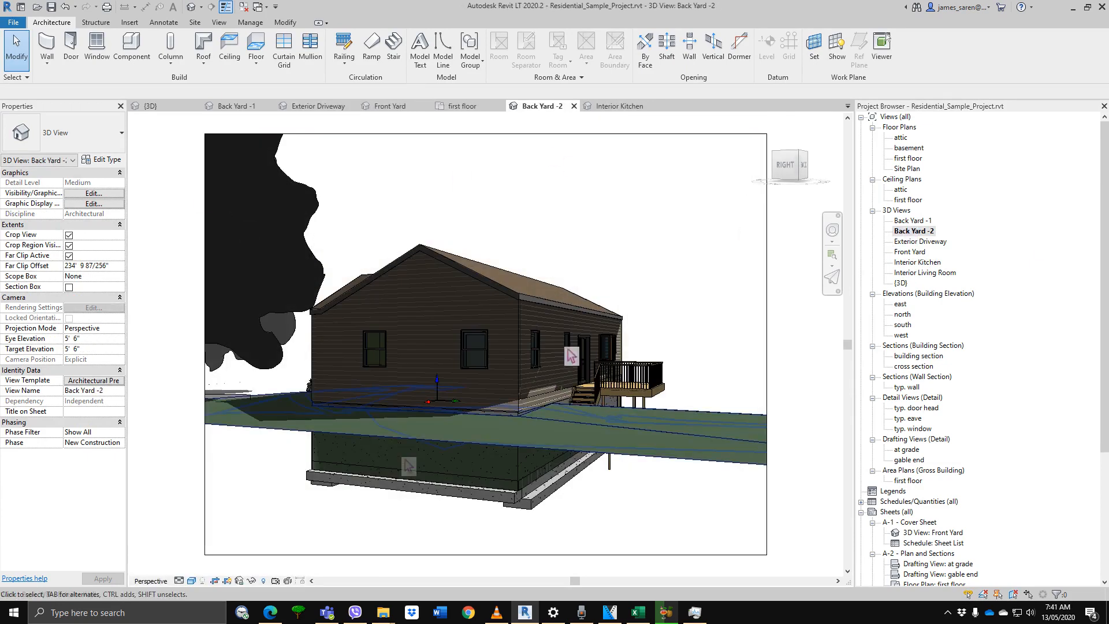
# Duplicate the Architectural Presentation 3D view template under the name Sketch 3D.
pyautogui.click(86, 381)
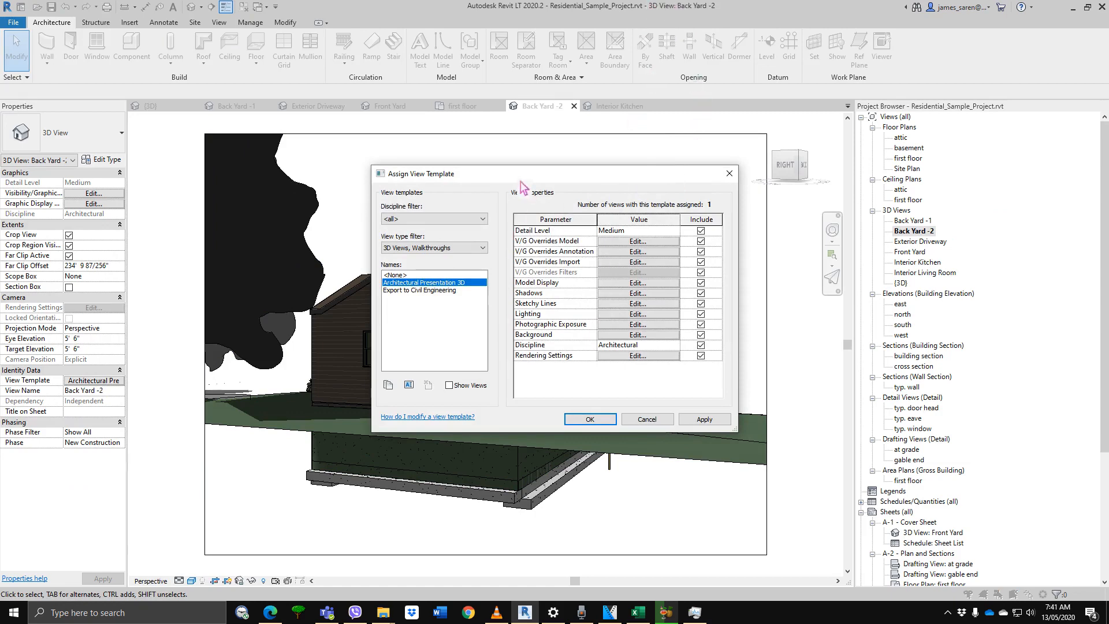
pyautogui.moveTo(521, 181); pyautogui.dragTo(573, 174)
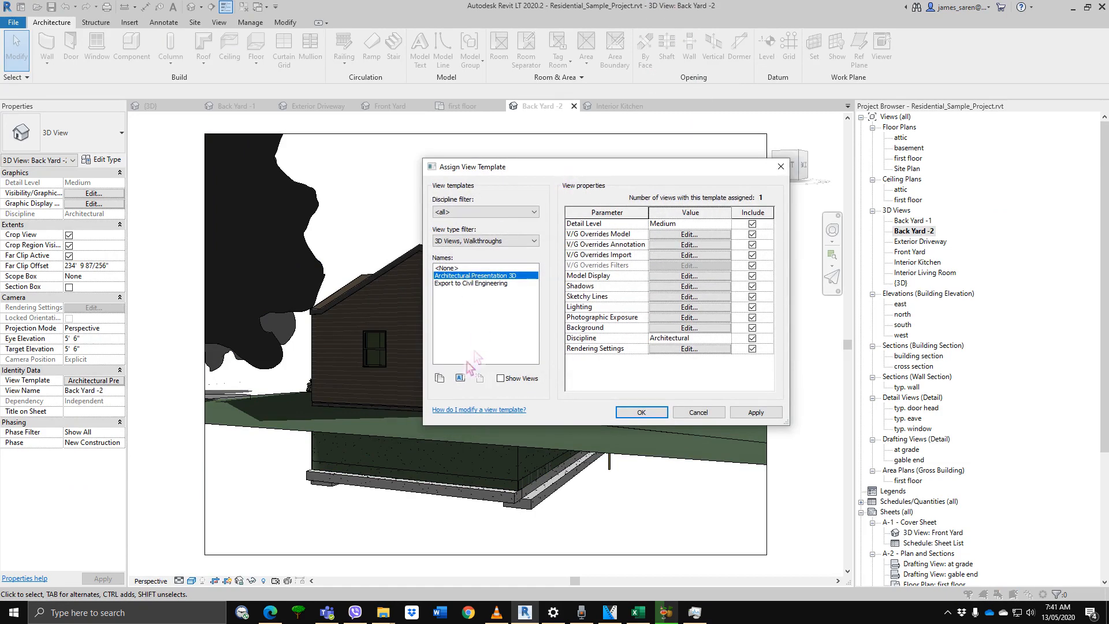
pyautogui.click(440, 378)
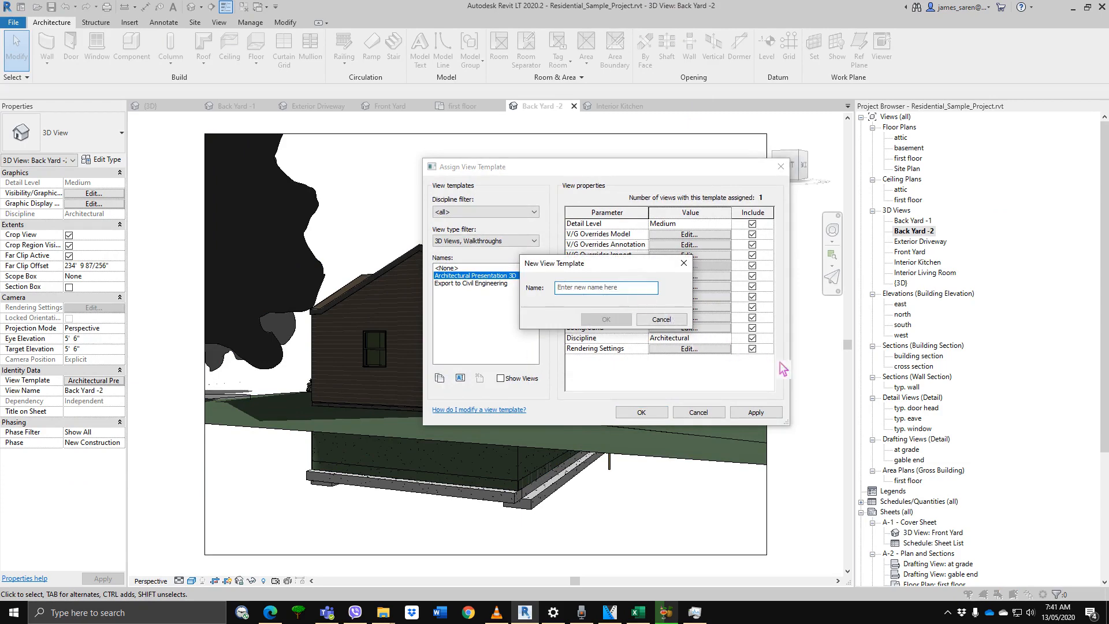
pyautogui.write('Sketch')
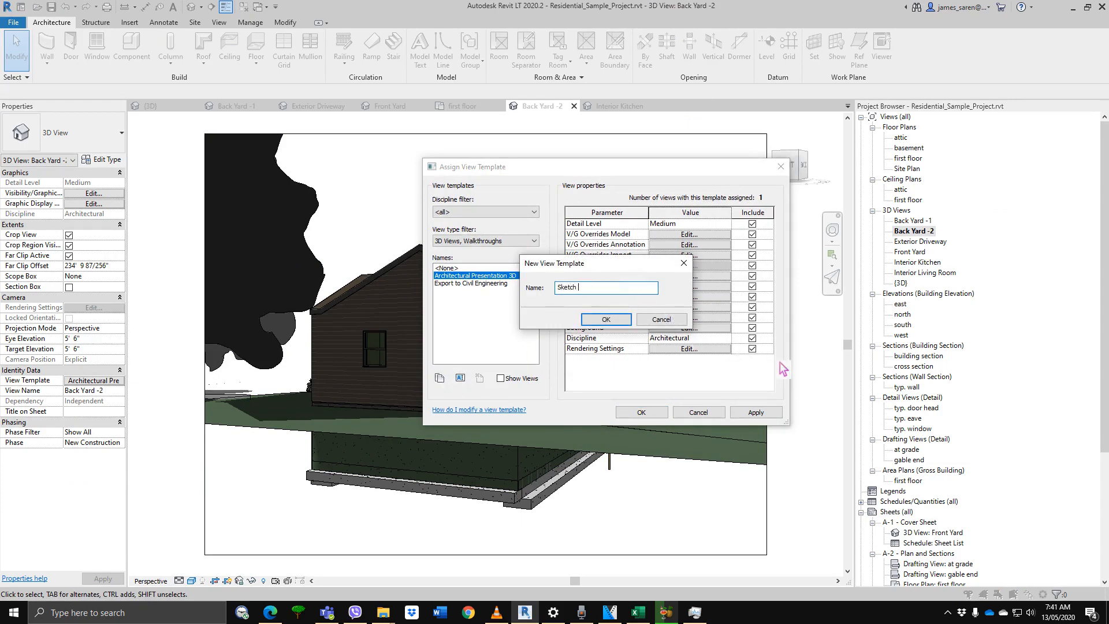
pyautogui.write(' 3D')
pyautogui.press('Return')
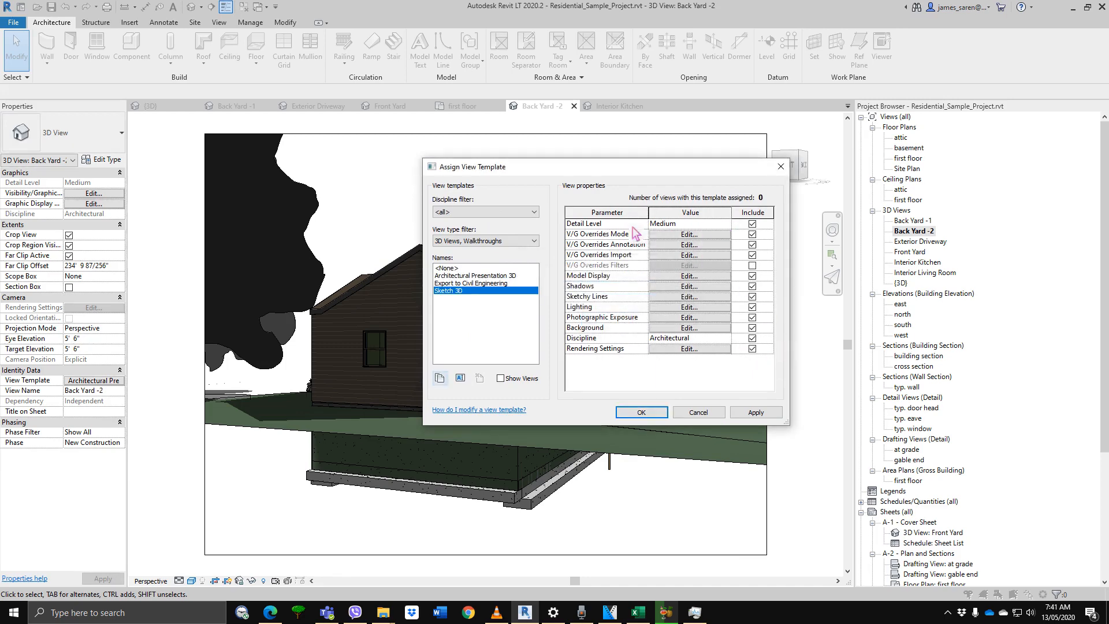
# Review the Sketch 3D template's model visibility overrides without changing them, and set its model display style to Hidden Line.
pyautogui.click(706, 234)
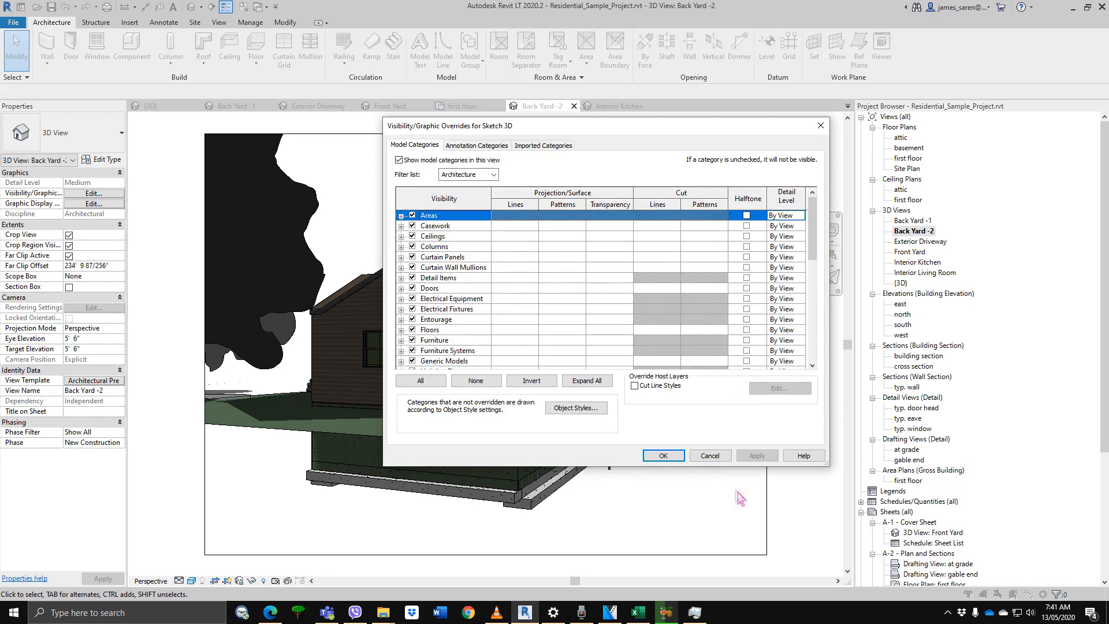
pyautogui.click(710, 456)
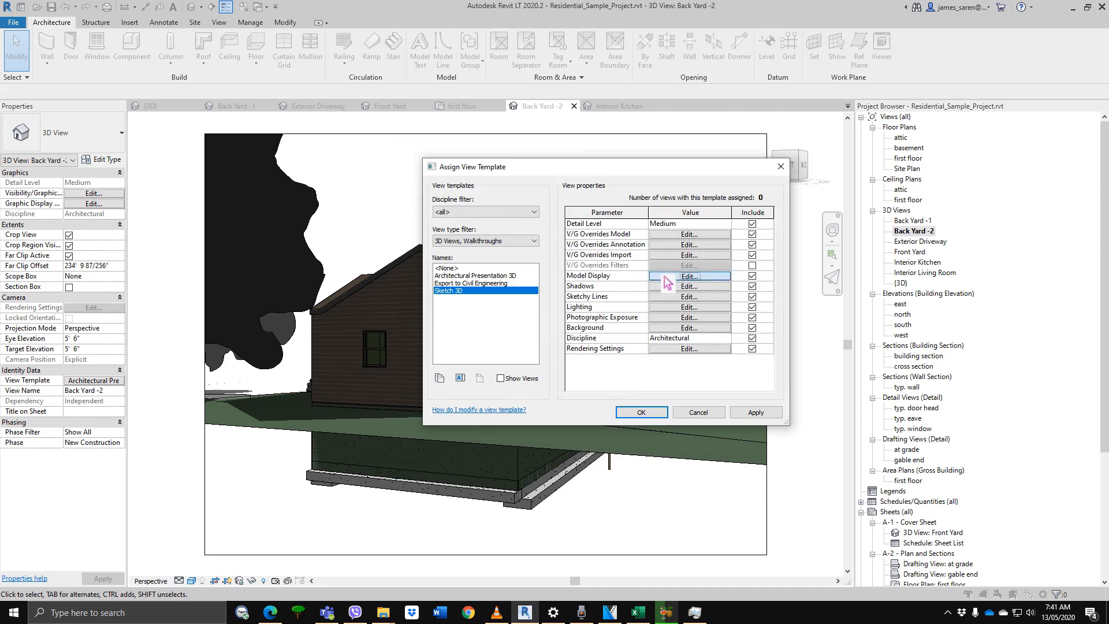
pyautogui.click(665, 277)
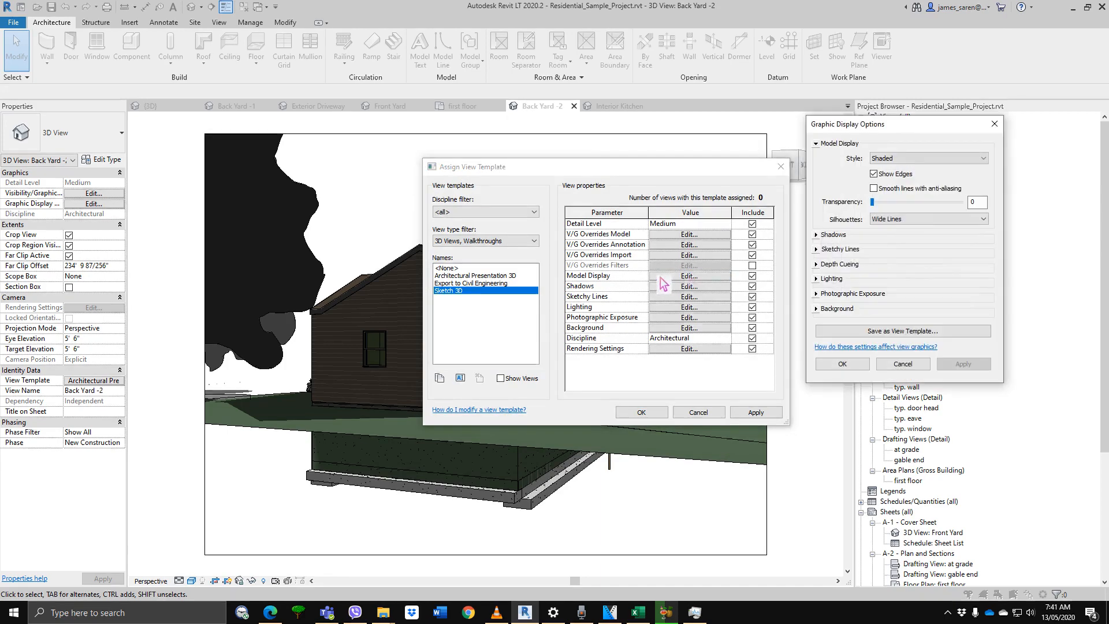
pyautogui.click(911, 159)
pyautogui.click(910, 176)
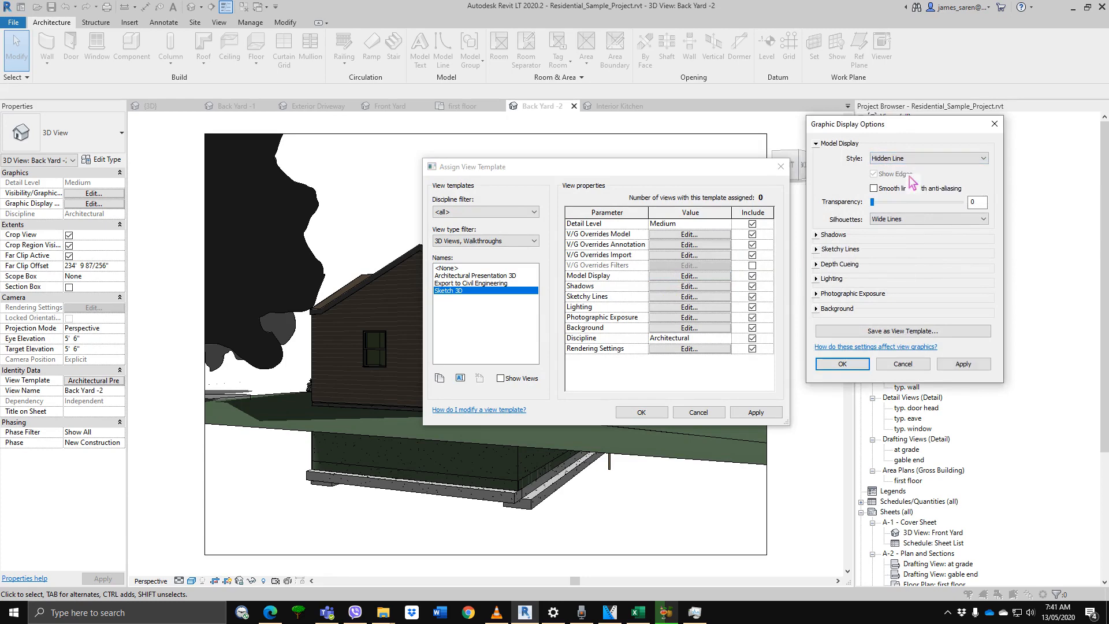
pyautogui.click(964, 364)
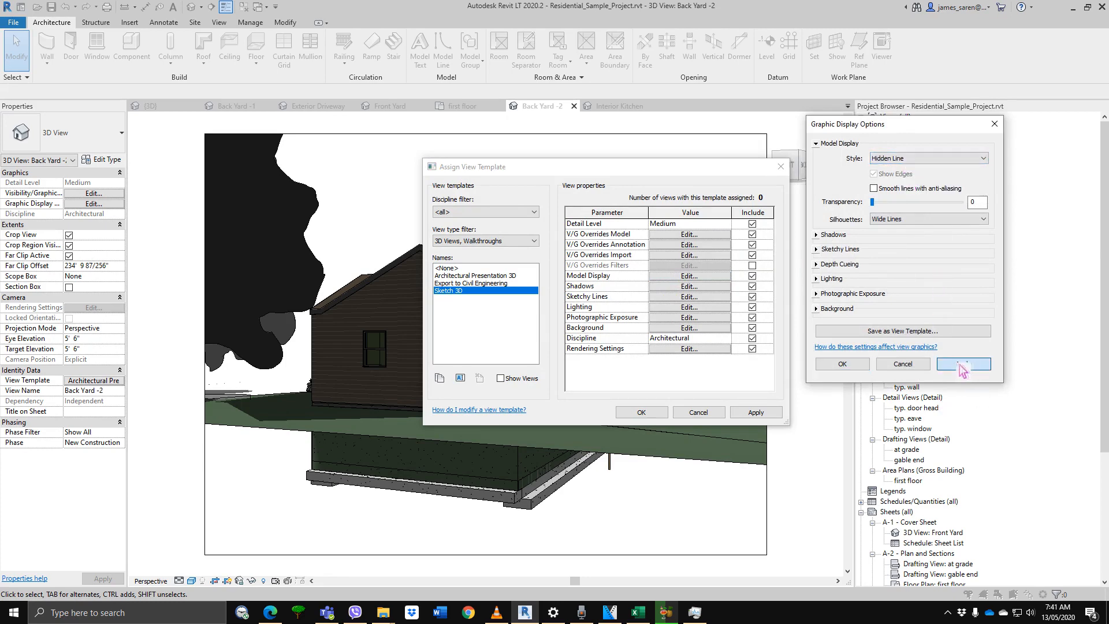
pyautogui.click(841, 366)
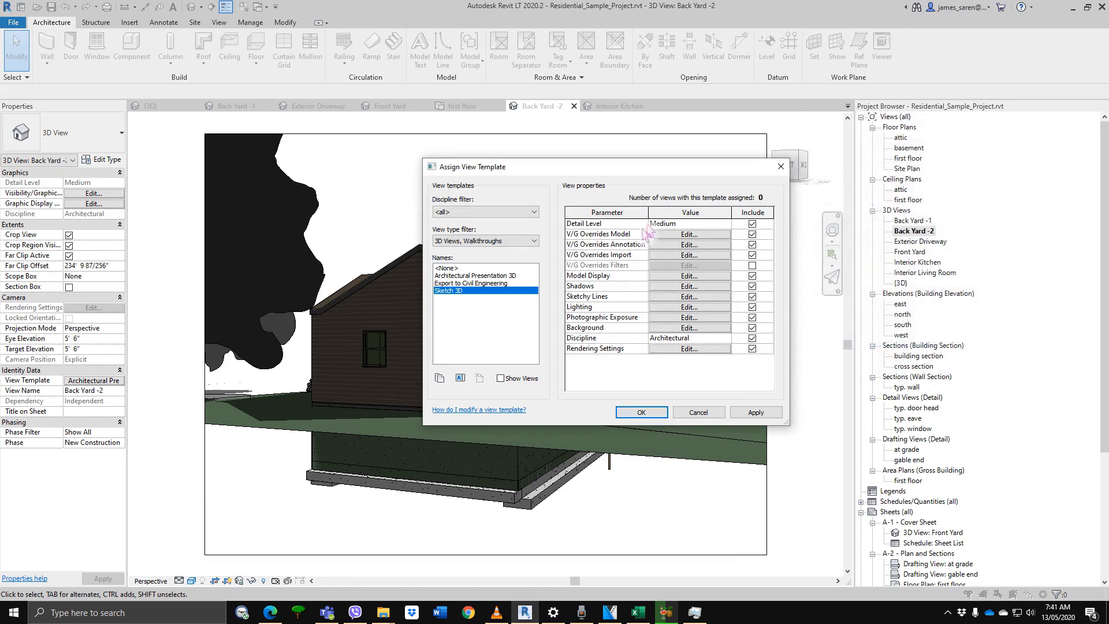
# Turn off Cast Shadows in the Sketch 3D template.
pyautogui.click(682, 286)
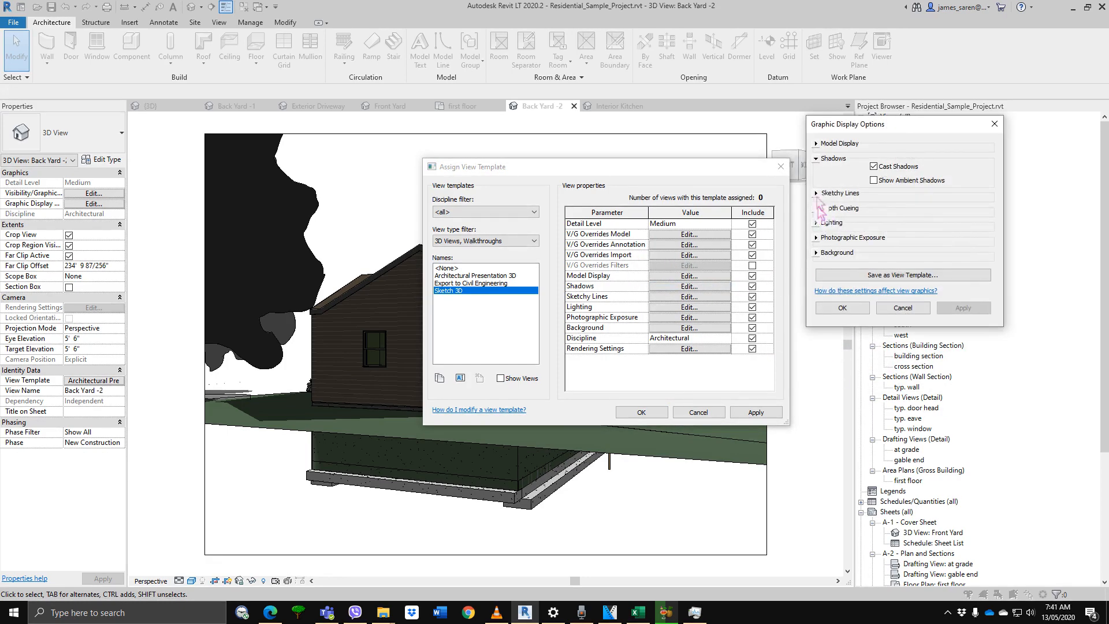
pyautogui.click(890, 167)
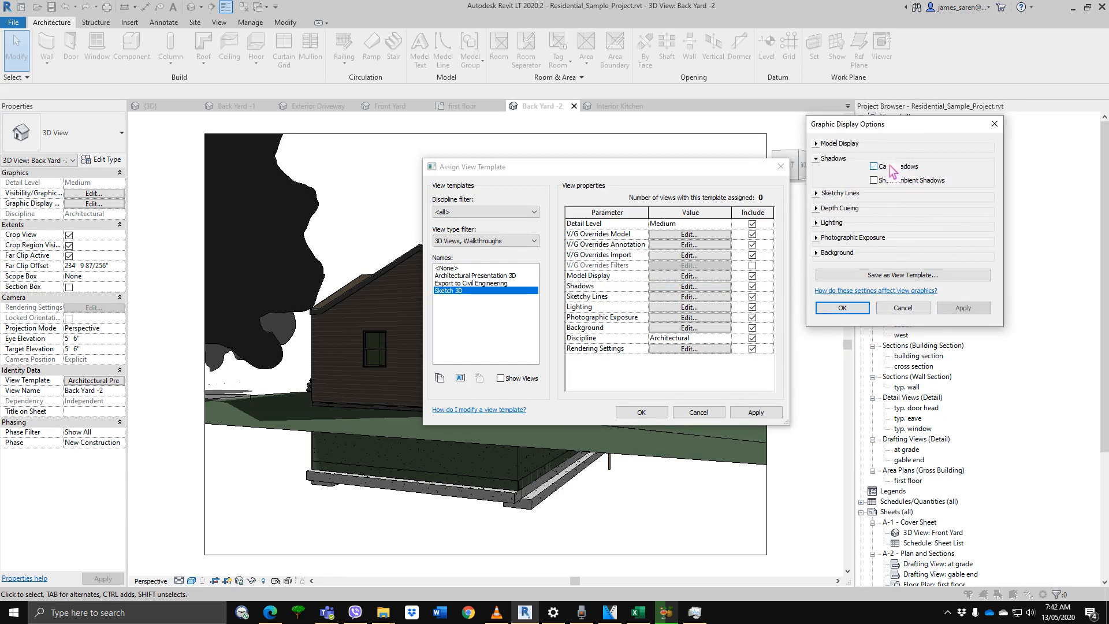
pyautogui.click(835, 309)
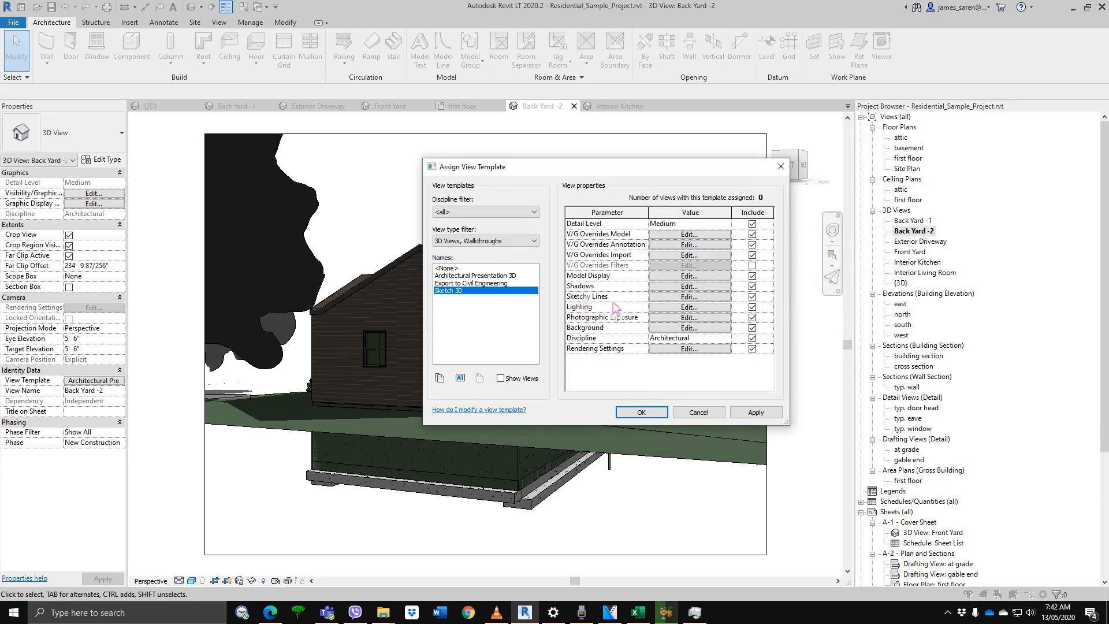
# Enable sketchy lines in the Sketch 3D template with Jitter 3 and Extension 4.
pyautogui.click(672, 298)
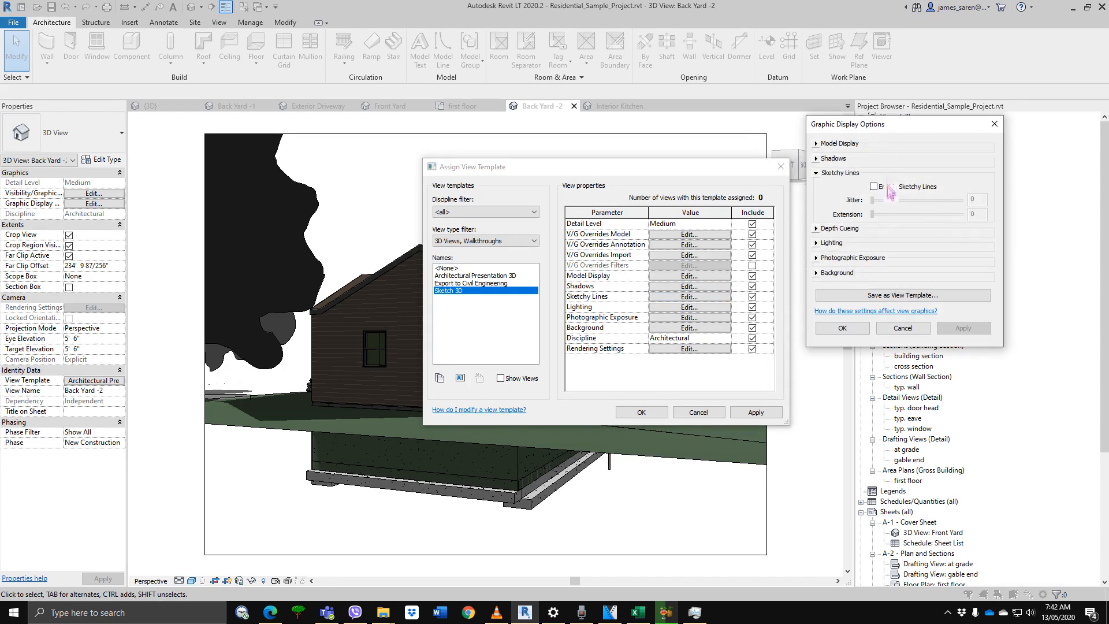
pyautogui.click(921, 187)
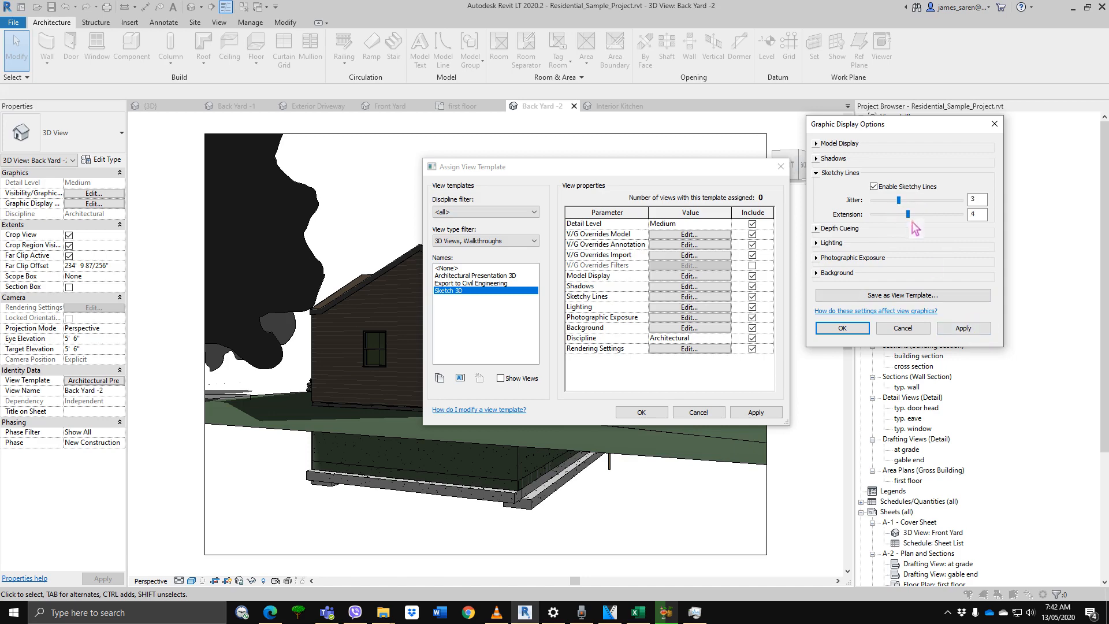
pyautogui.click(960, 329)
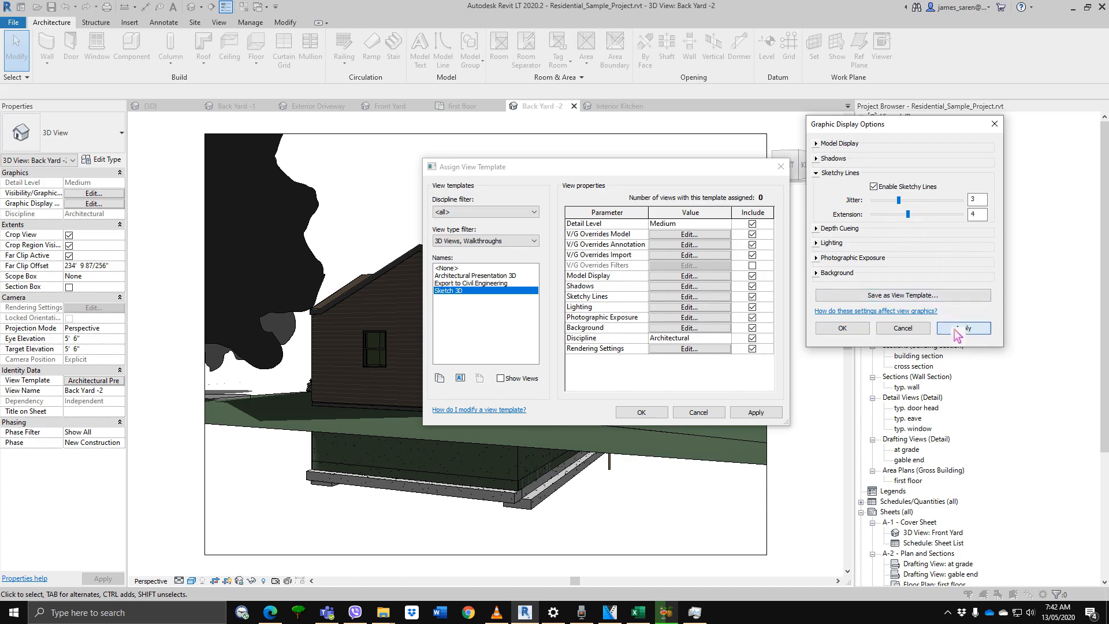
pyautogui.click(849, 334)
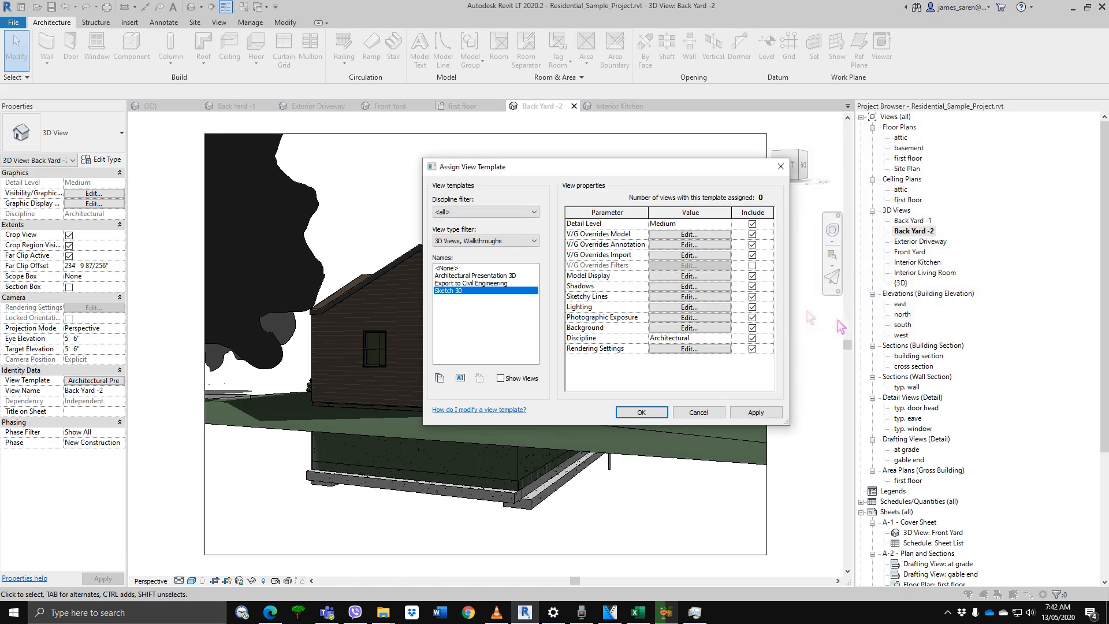
# Set the Sketch 3D template's lighting to Sun 45 and Shadows 25.
pyautogui.click(674, 311)
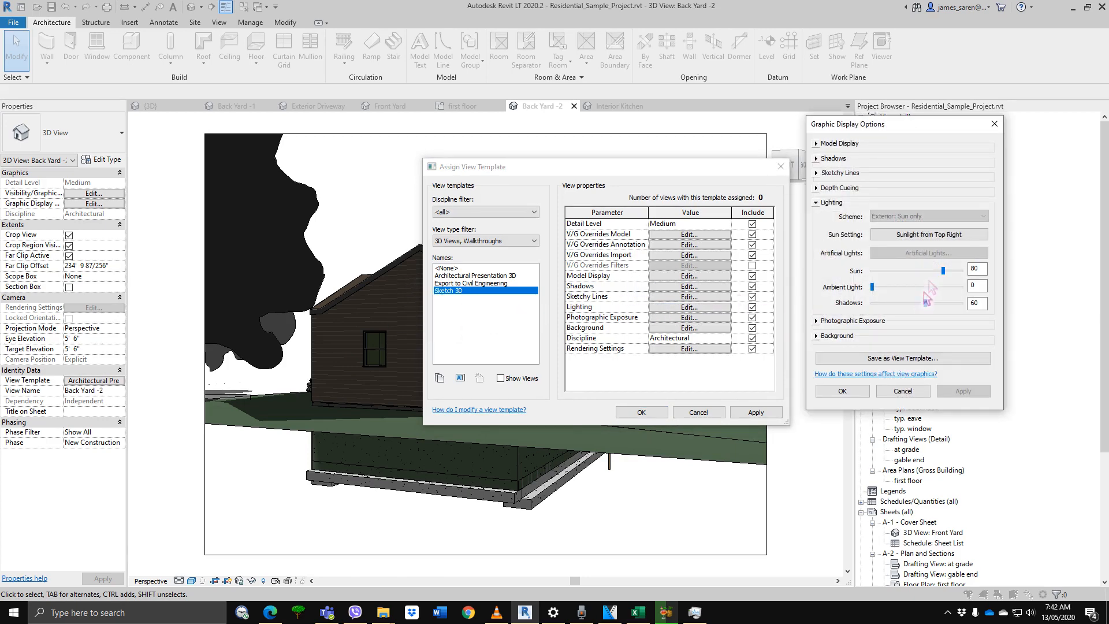
pyautogui.moveTo(984, 269); pyautogui.dragTo(908, 265)
pyautogui.write('45')
pyautogui.press('BackSpace')
pyautogui.press('BackSpace')
pyautogui.write('25')
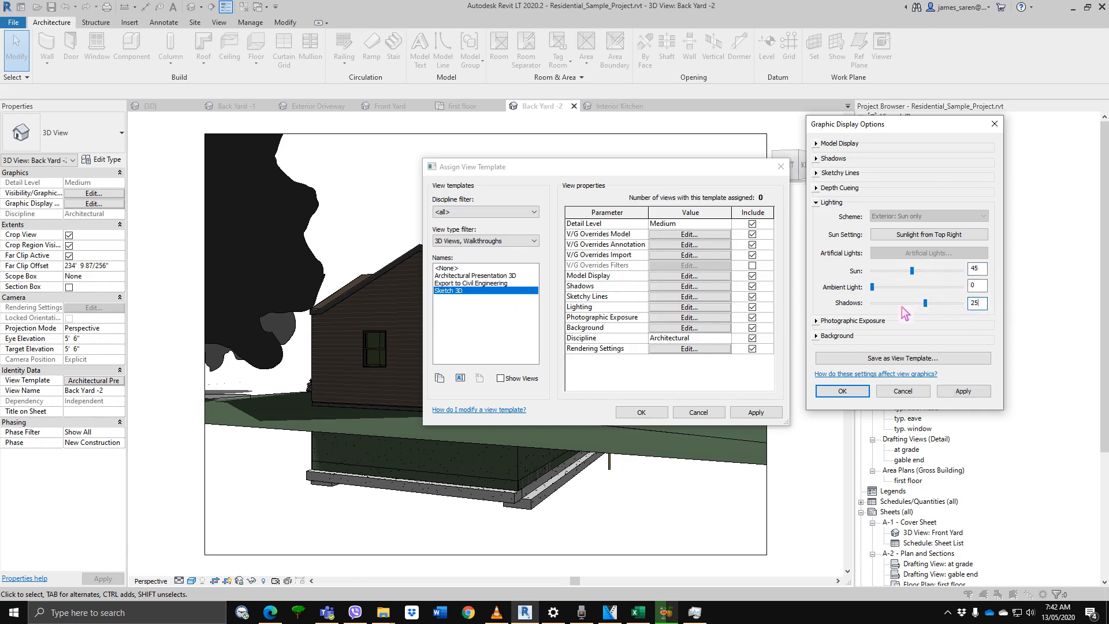
pyautogui.click(962, 393)
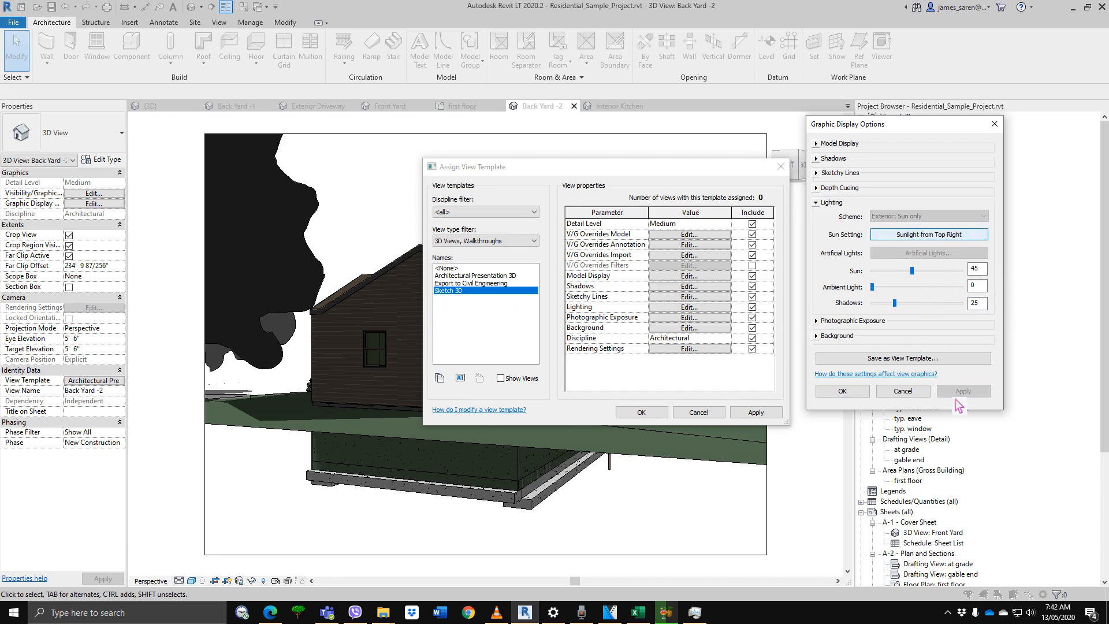
pyautogui.click(902, 393)
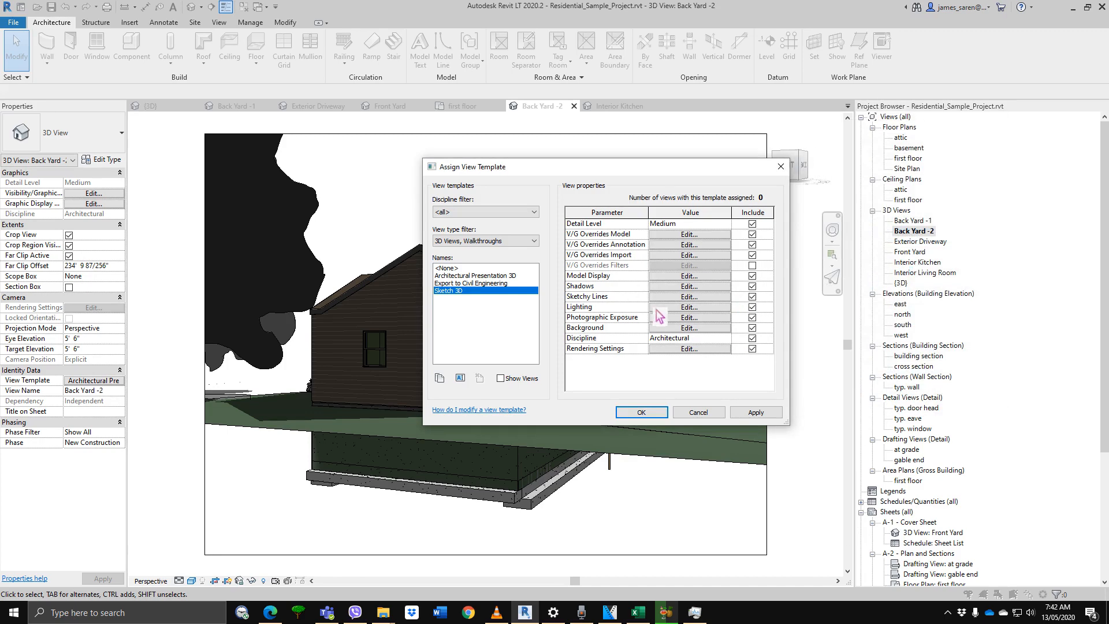
# Set the Sketch 3D template's background to Gradient and lighten its sky color to RGB 251-253-253.
pyautogui.click(675, 330)
pyautogui.click(917, 249)
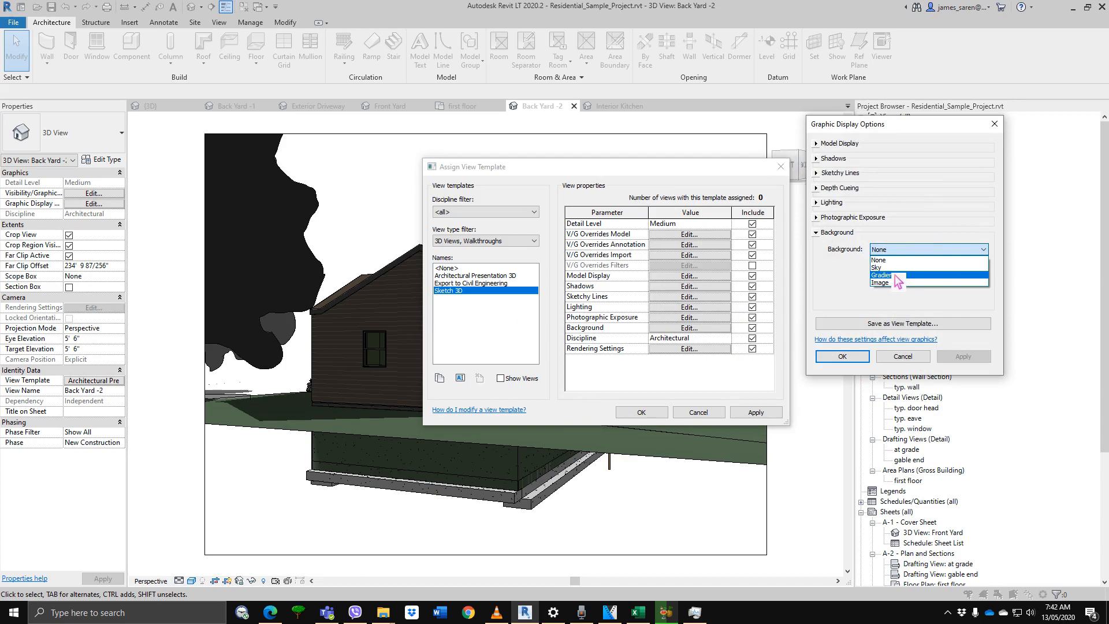
pyautogui.click(890, 276)
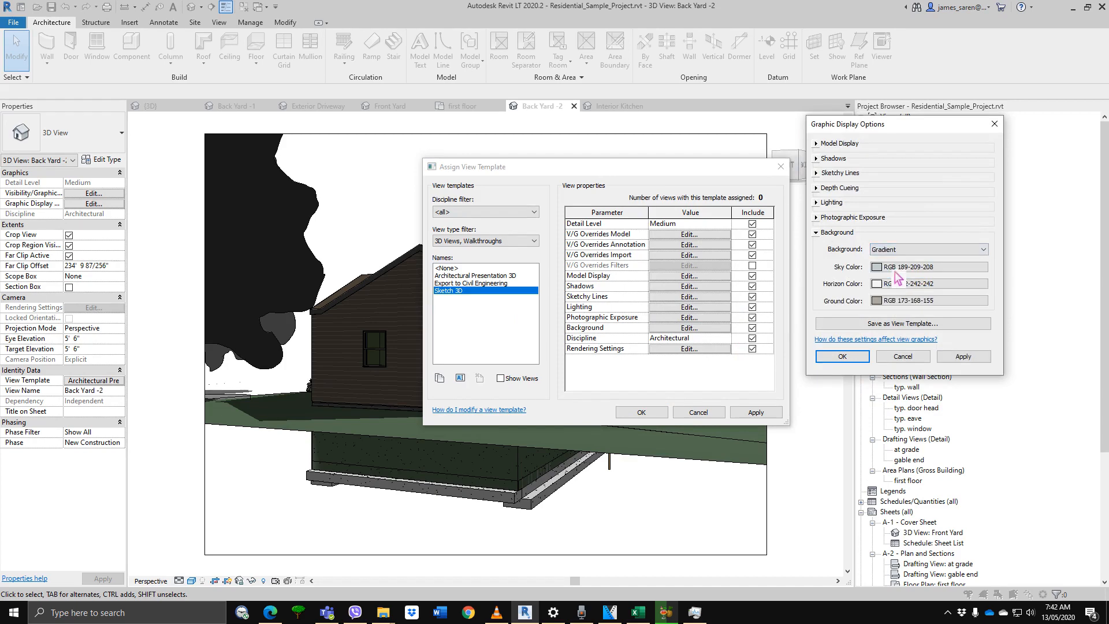
pyautogui.click(894, 269)
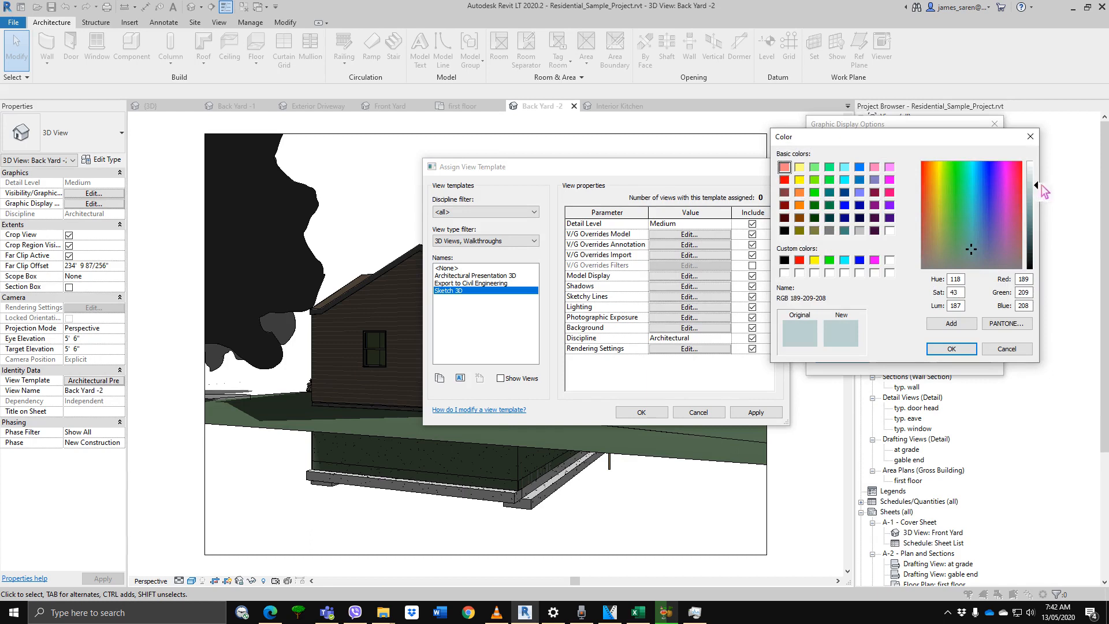
pyautogui.moveTo(1039, 188); pyautogui.dragTo(1041, 165)
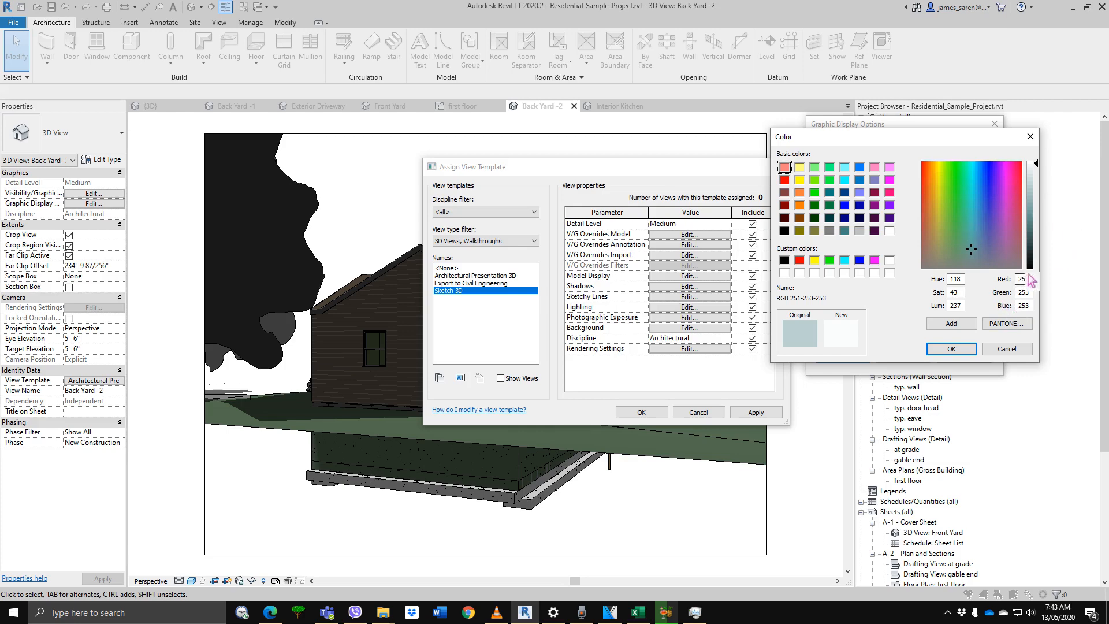
pyautogui.click(951, 349)
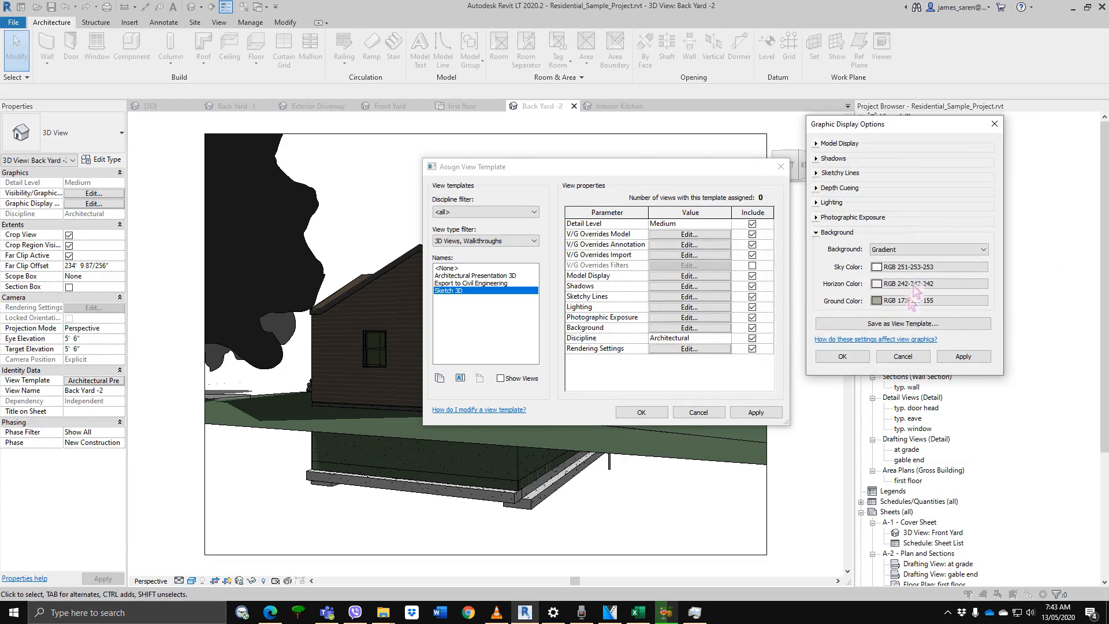
# Set the gradient background's ground color to white and apply the background settings to the template.
pyautogui.click(910, 302)
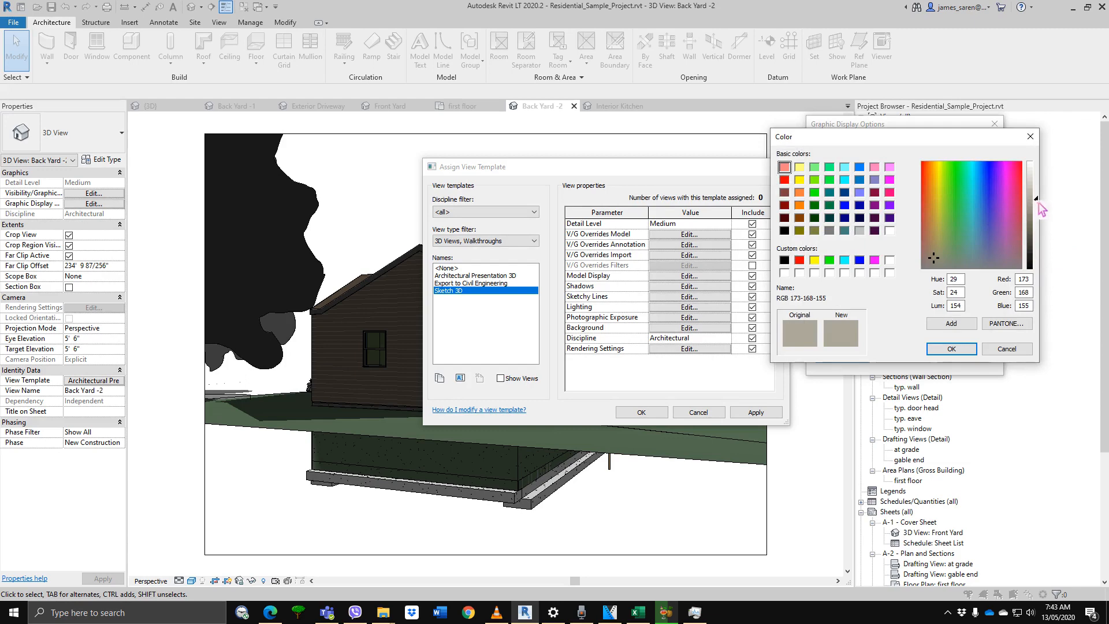
pyautogui.moveTo(1039, 202); pyautogui.dragTo(1040, 164)
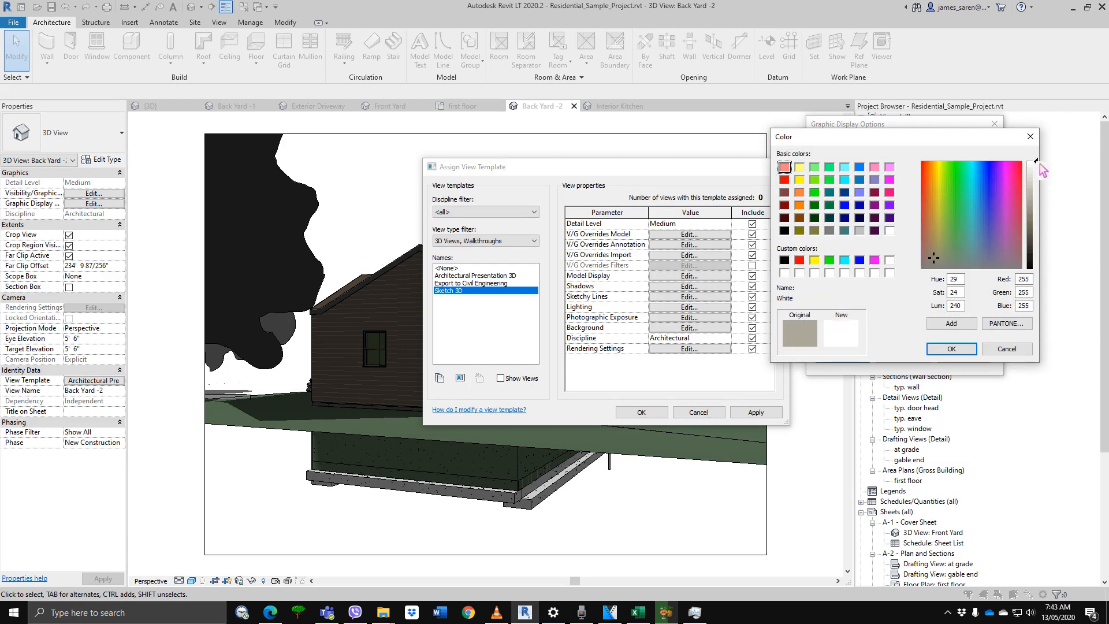
pyautogui.click(943, 350)
pyautogui.click(960, 357)
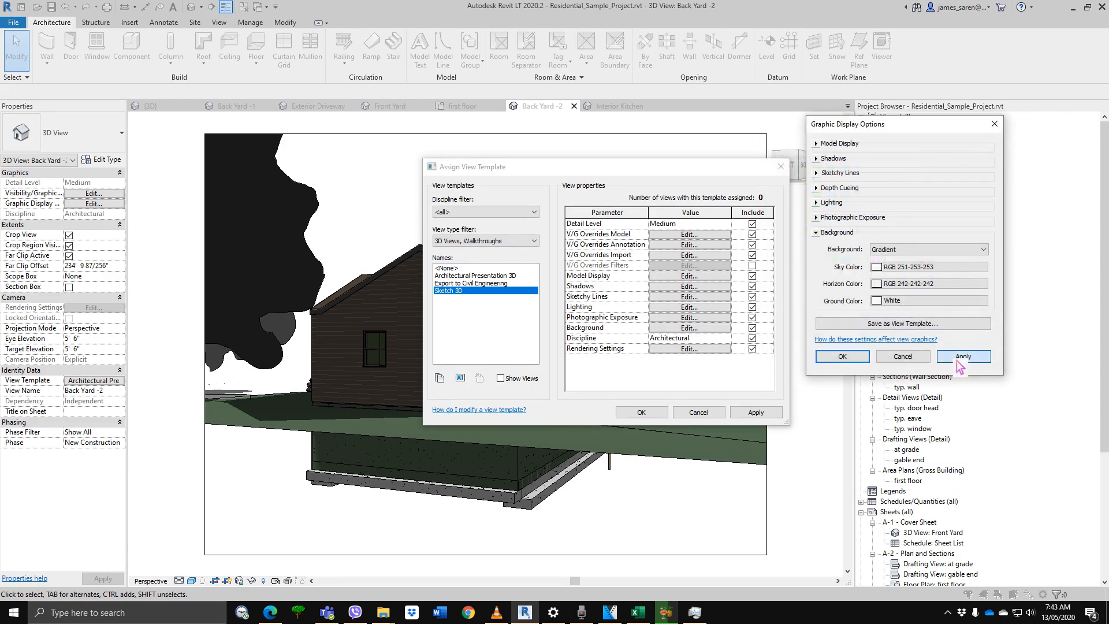
pyautogui.click(838, 357)
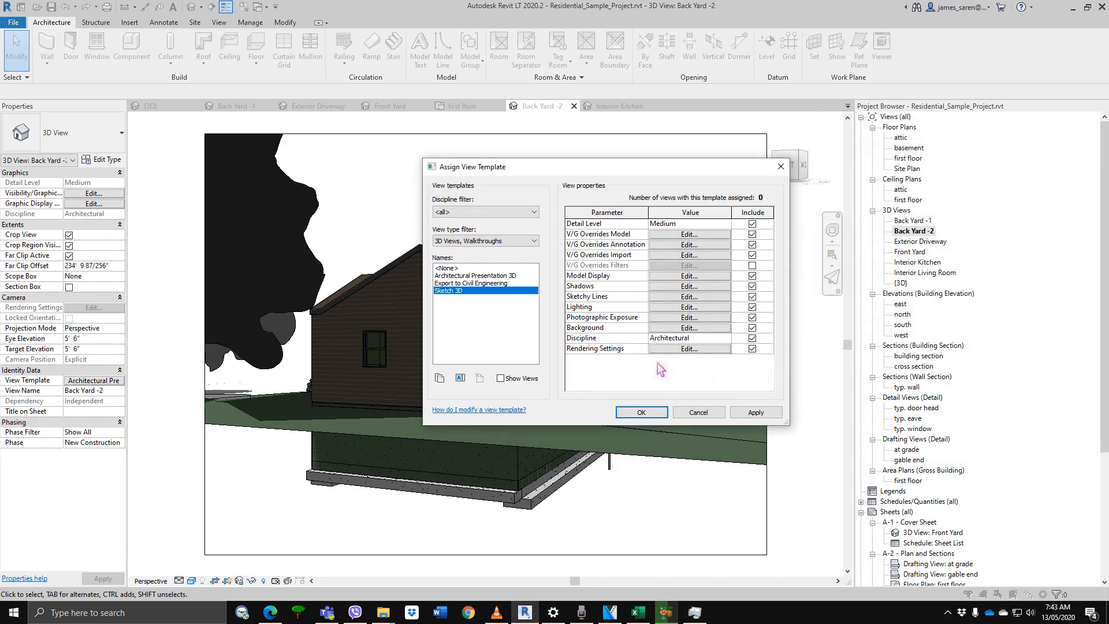
# Apply the Sketch 3D template to the Back Yard -2 view and disable the template's sketchy lines.
pyautogui.click(753, 412)
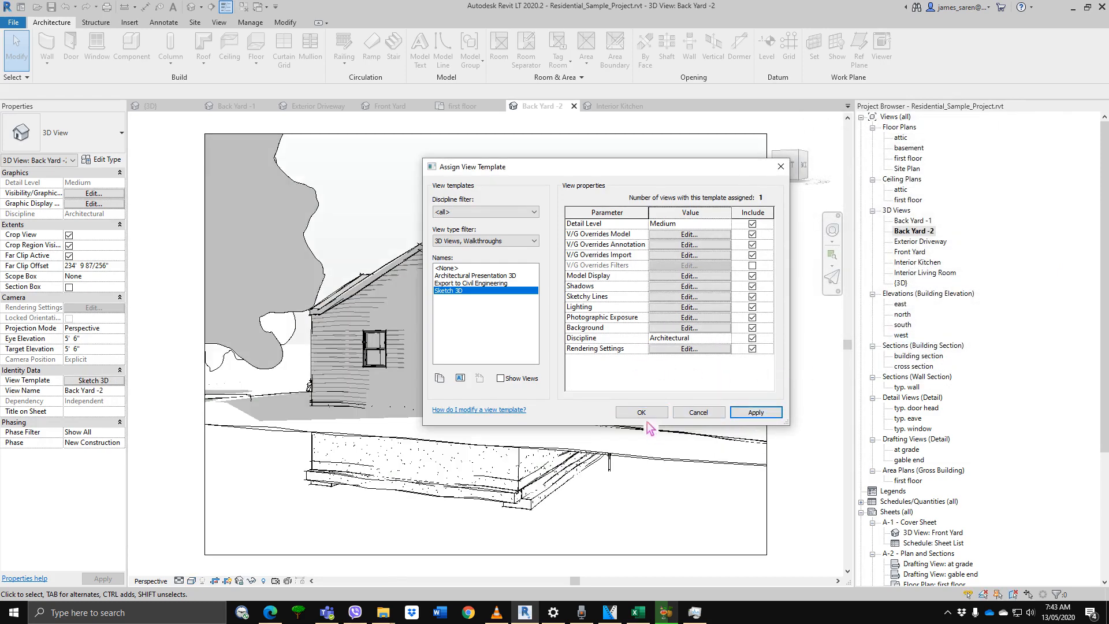
pyautogui.moveTo(567, 169); pyautogui.dragTo(850, 71)
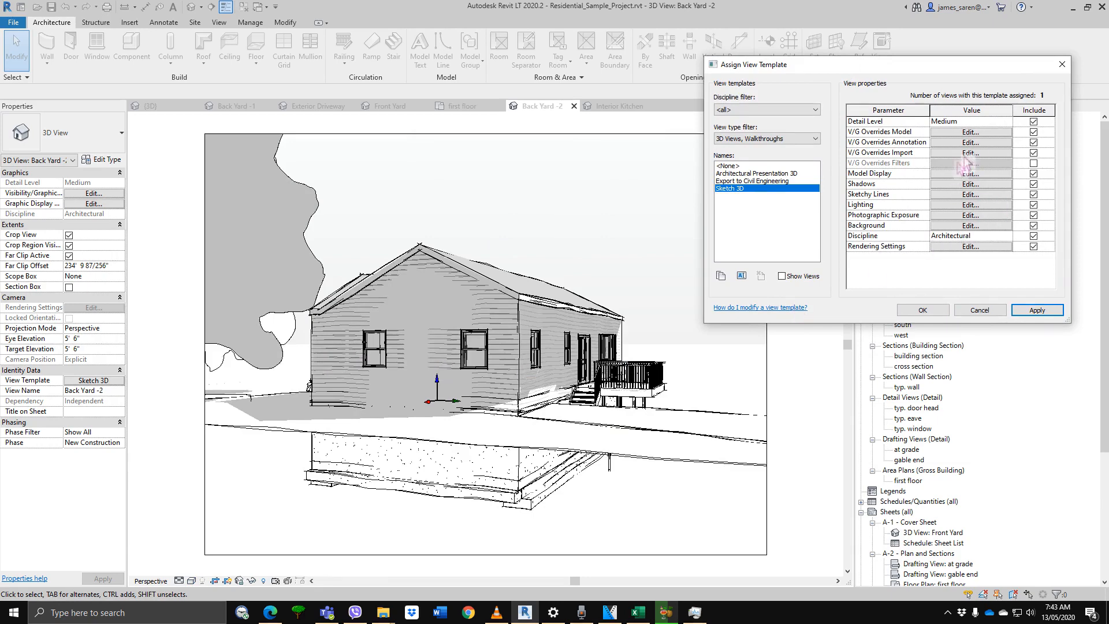
pyautogui.click(959, 195)
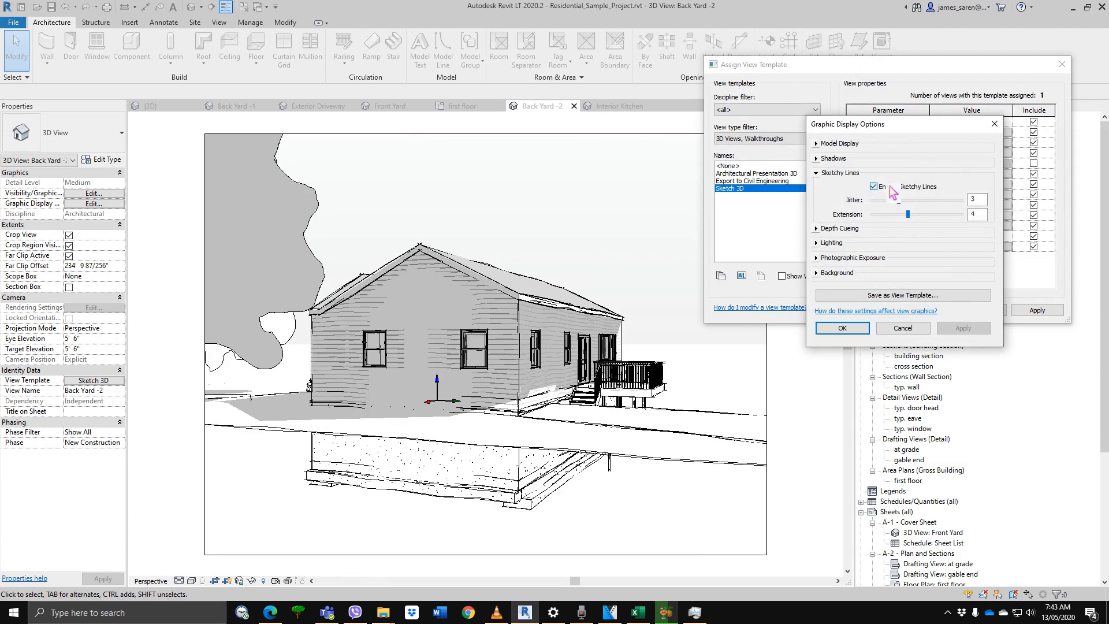
pyautogui.click(874, 187)
pyautogui.click(959, 328)
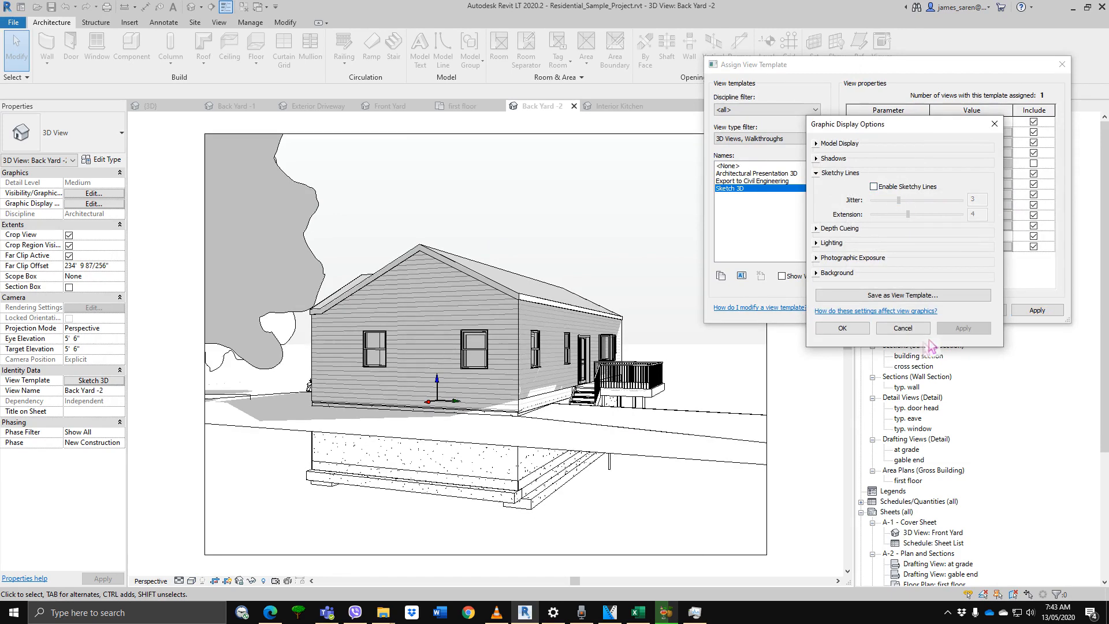
pyautogui.click(844, 328)
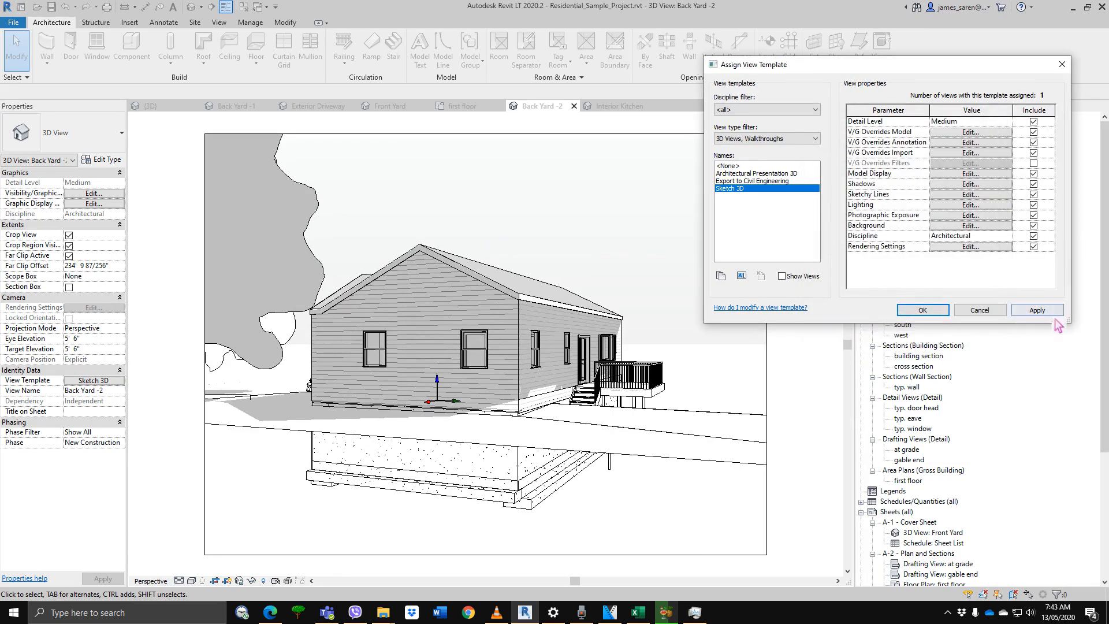
pyautogui.click(922, 310)
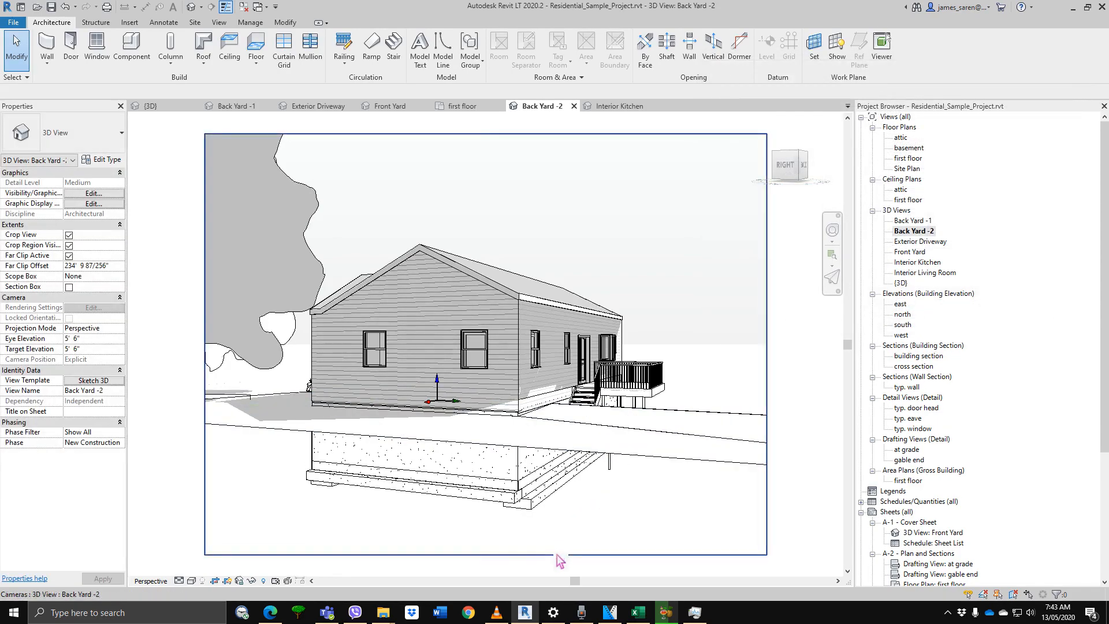
# Crop the Back Yard -2 view by raising its lower boundary above the foundation and slightly lowering the upper boundary.
pyautogui.click(546, 555)
pyautogui.moveTo(485, 555); pyautogui.dragTo(516, 438)
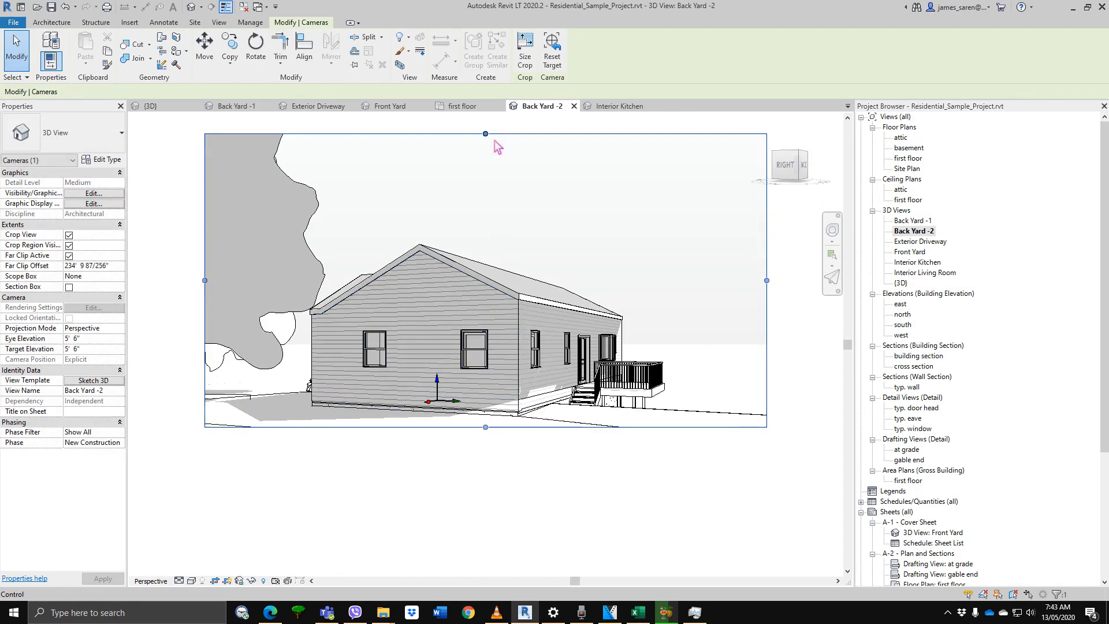
pyautogui.moveTo(489, 136); pyautogui.dragTo(490, 143)
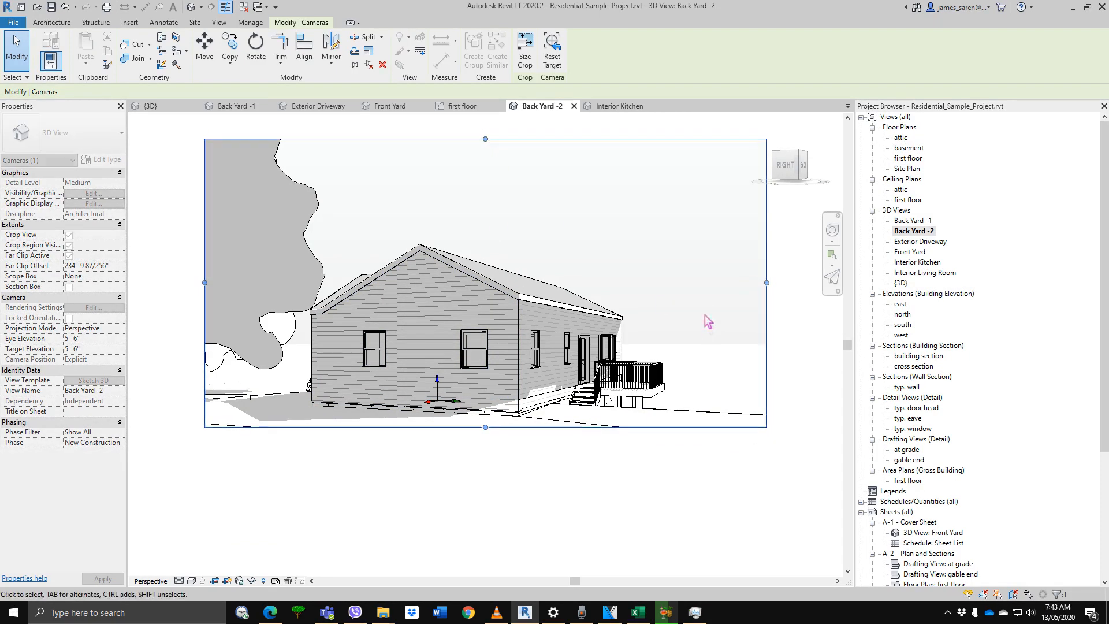
pyautogui.click(704, 314)
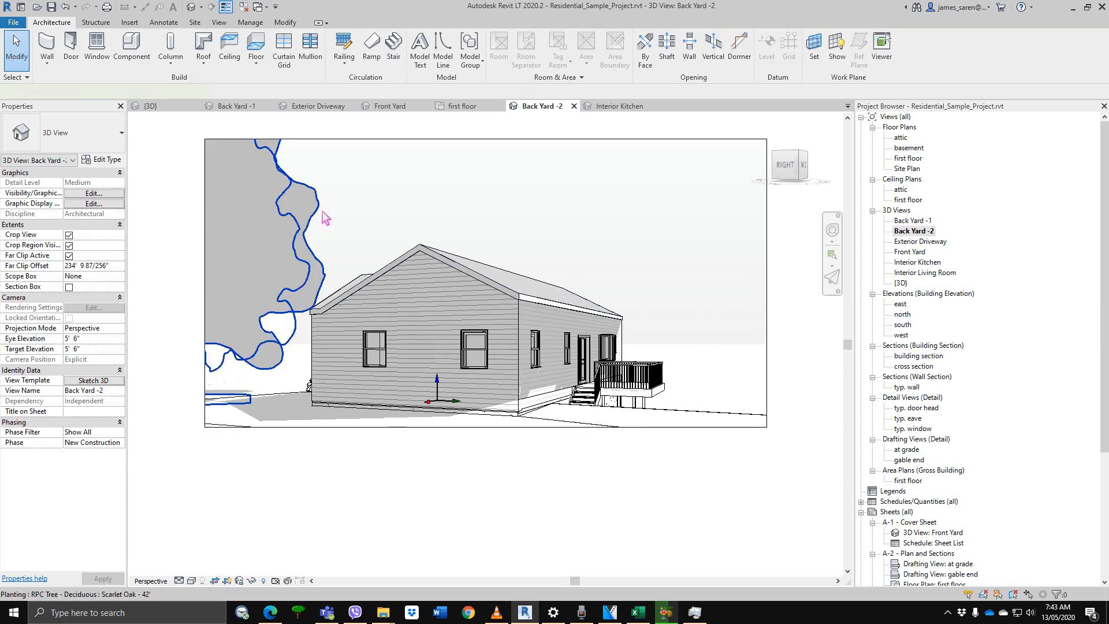
# Try hiding the Scarlet Oak tree beside the house in this view, and undo the hiding.
pyautogui.click(324, 218)
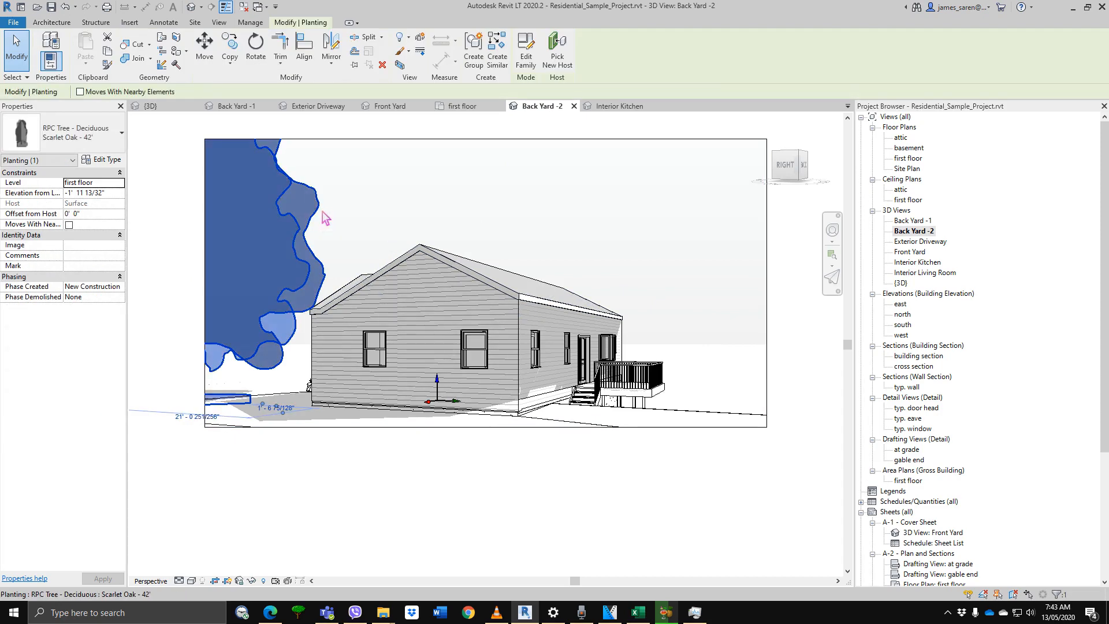
pyautogui.rightClick(322, 214)
pyautogui.moveTo(412, 336)
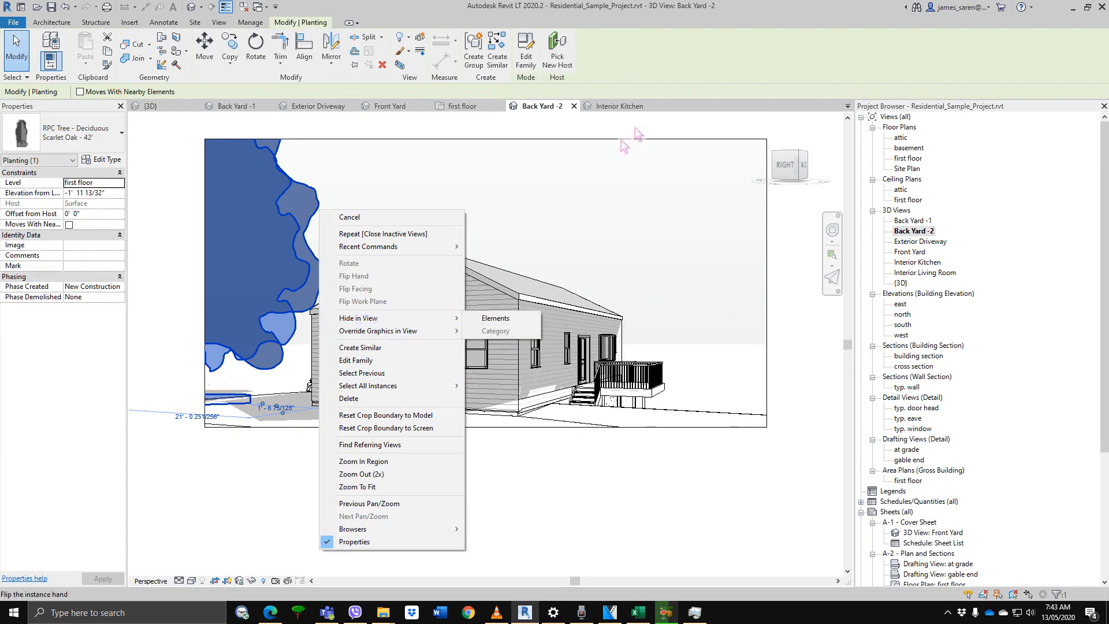
pyautogui.click(595, 181)
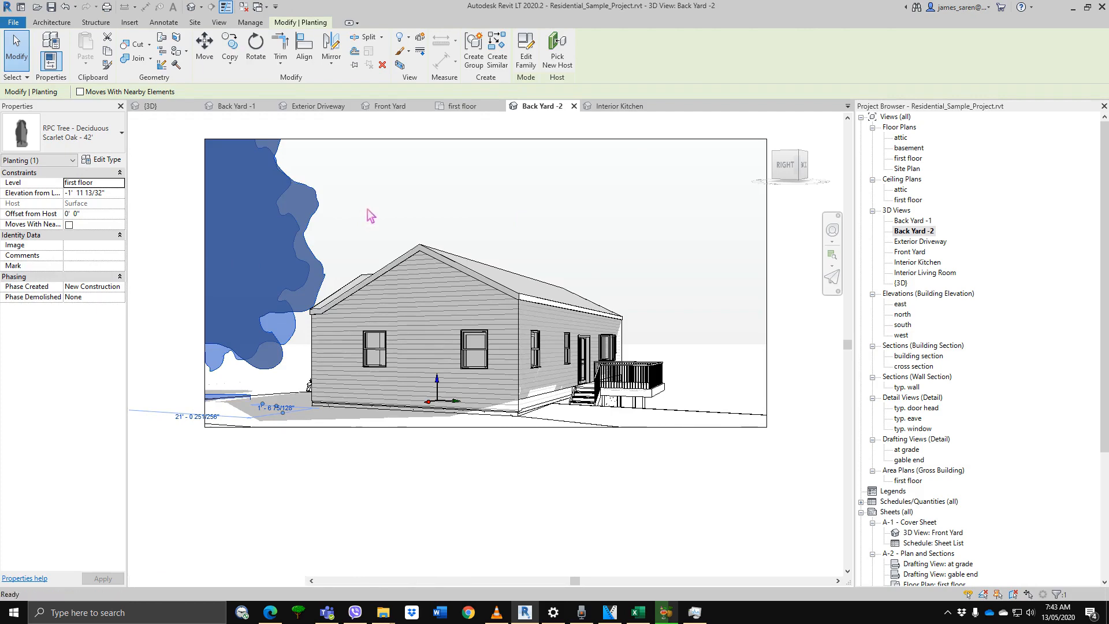
pyautogui.press('Delete')
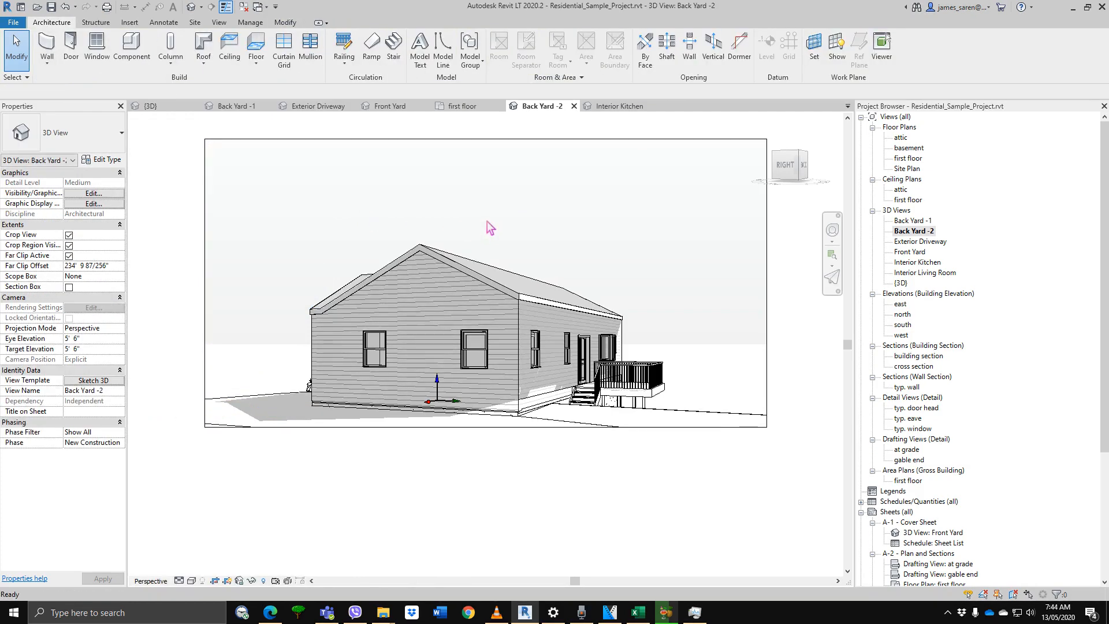
pyautogui.hotkey('ctrl', 'z')
# Override the Scarlet Oak tree's element graphics with Halftone, trying surface transparency 60 before lowering it.
pyautogui.rightClick(317, 211)
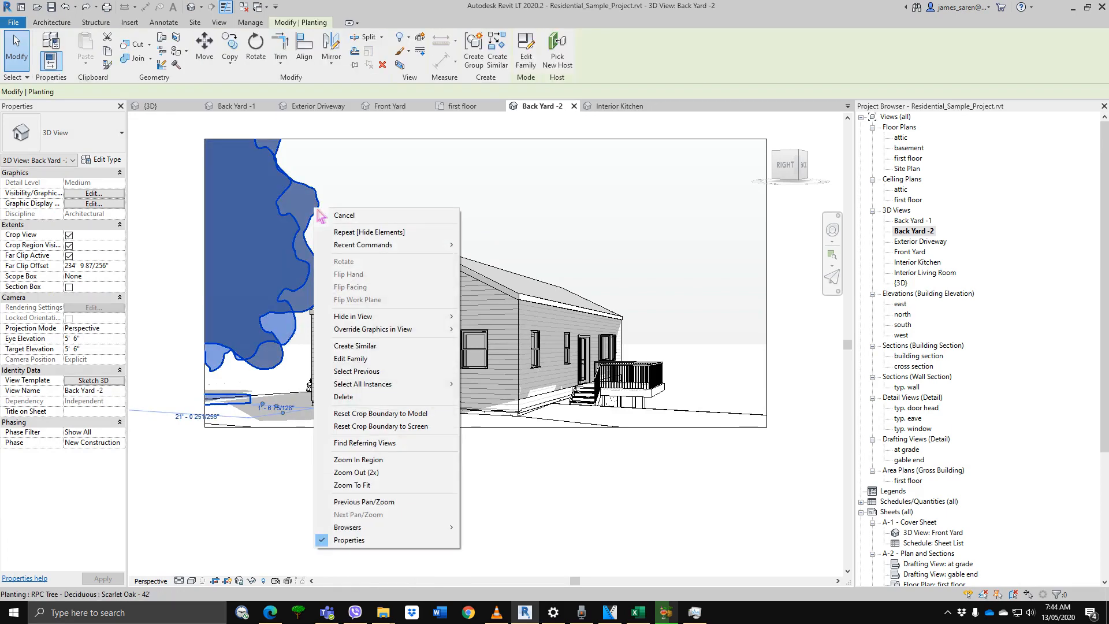
pyautogui.moveTo(443, 338)
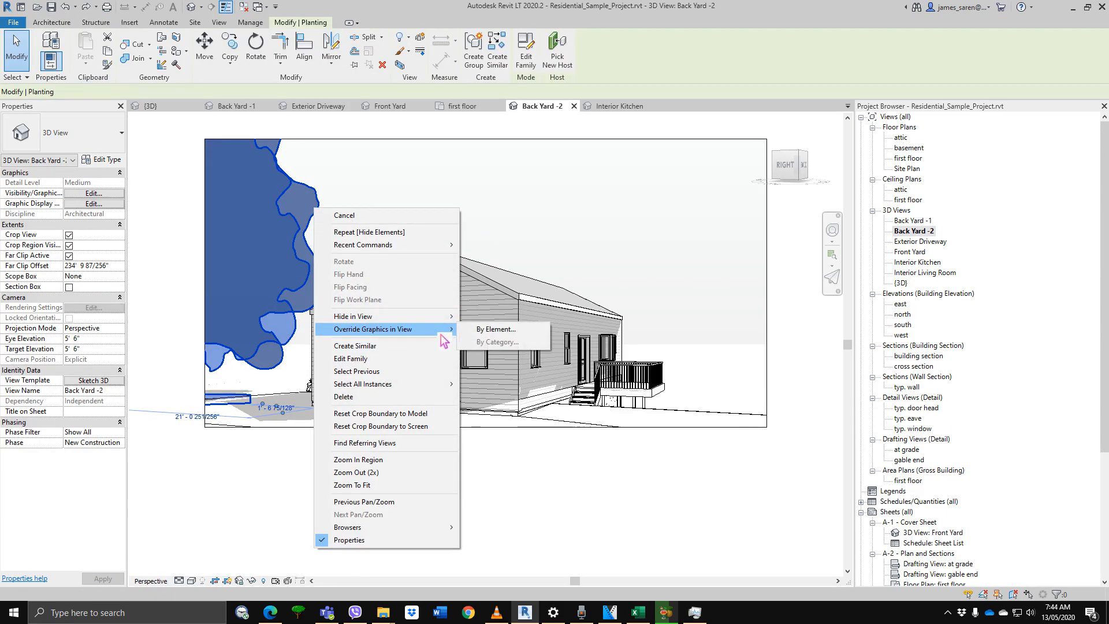
pyautogui.click(485, 329)
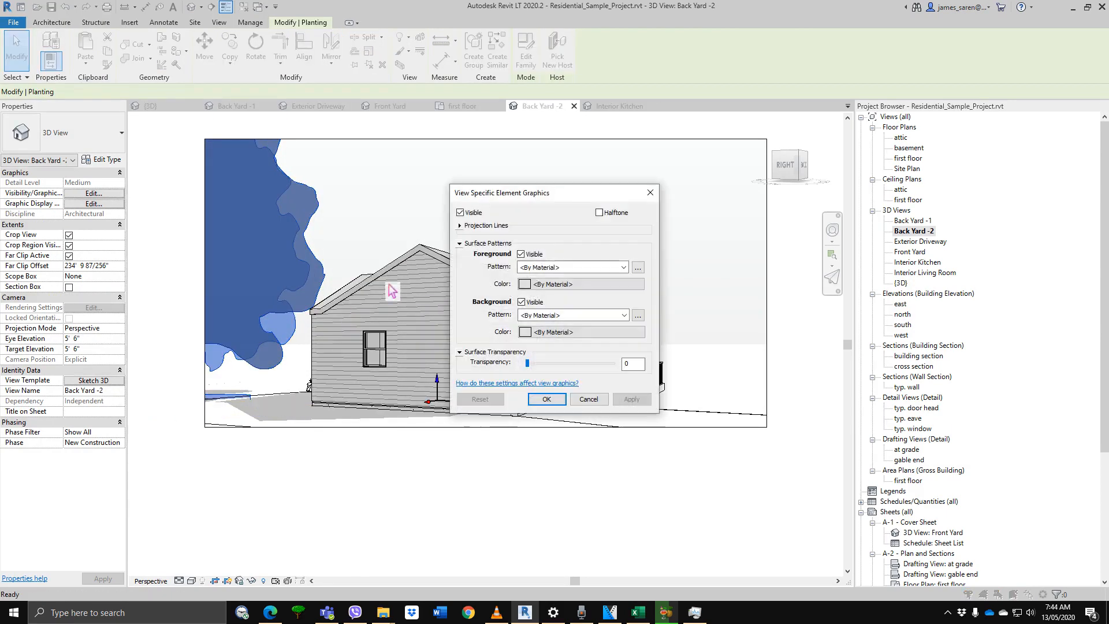
pyautogui.click(619, 213)
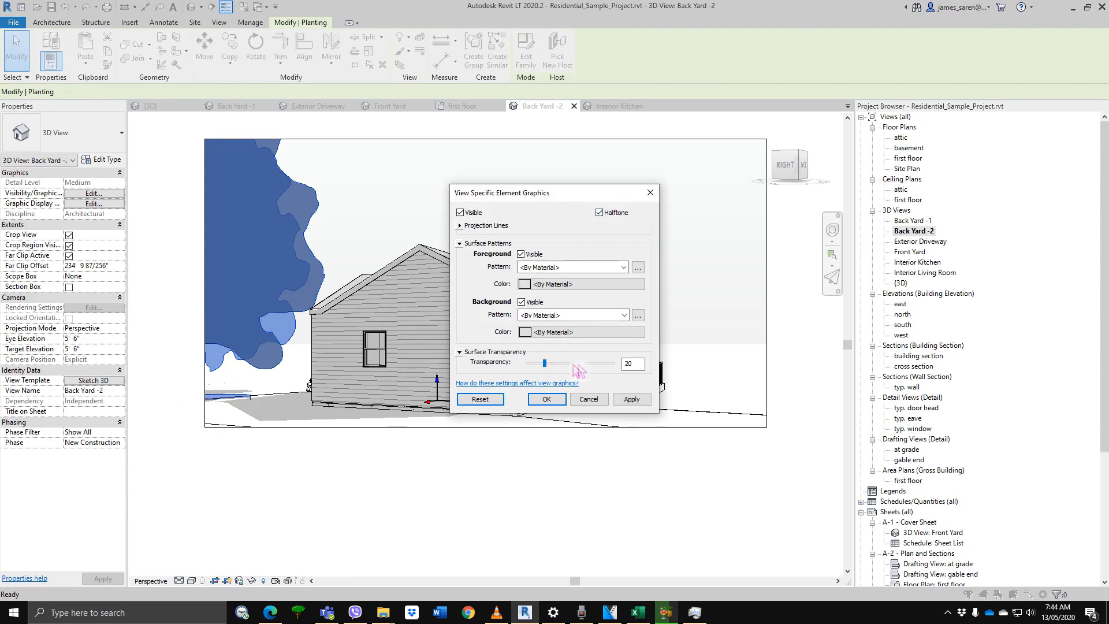
pyautogui.click(627, 400)
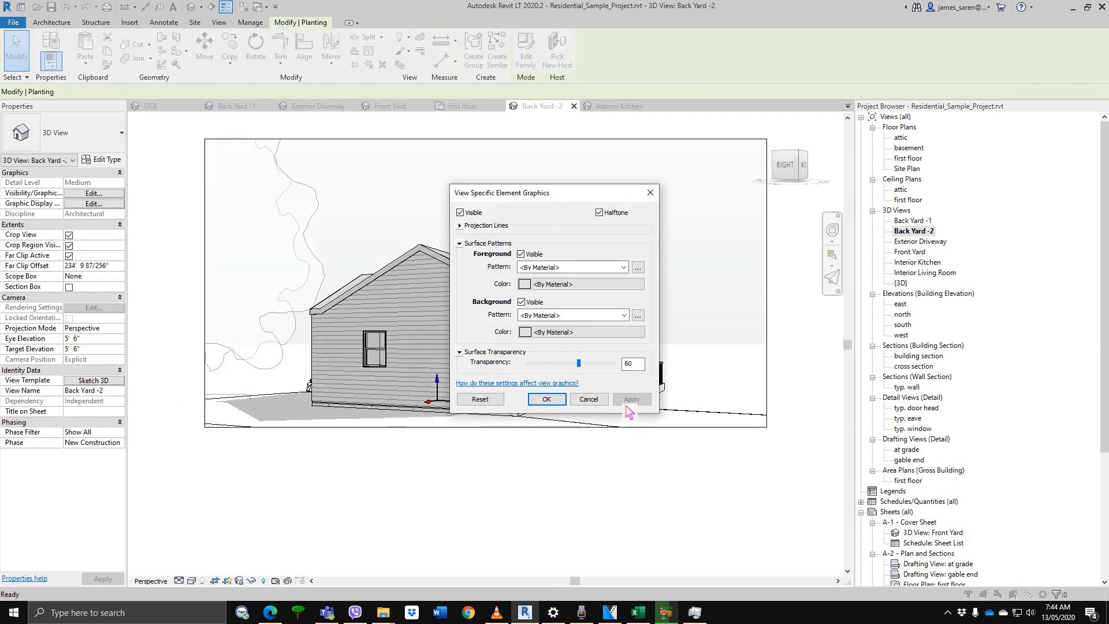
pyautogui.click(567, 366)
pyautogui.click(628, 398)
pyautogui.click(547, 363)
pyautogui.click(631, 399)
pyautogui.click(553, 402)
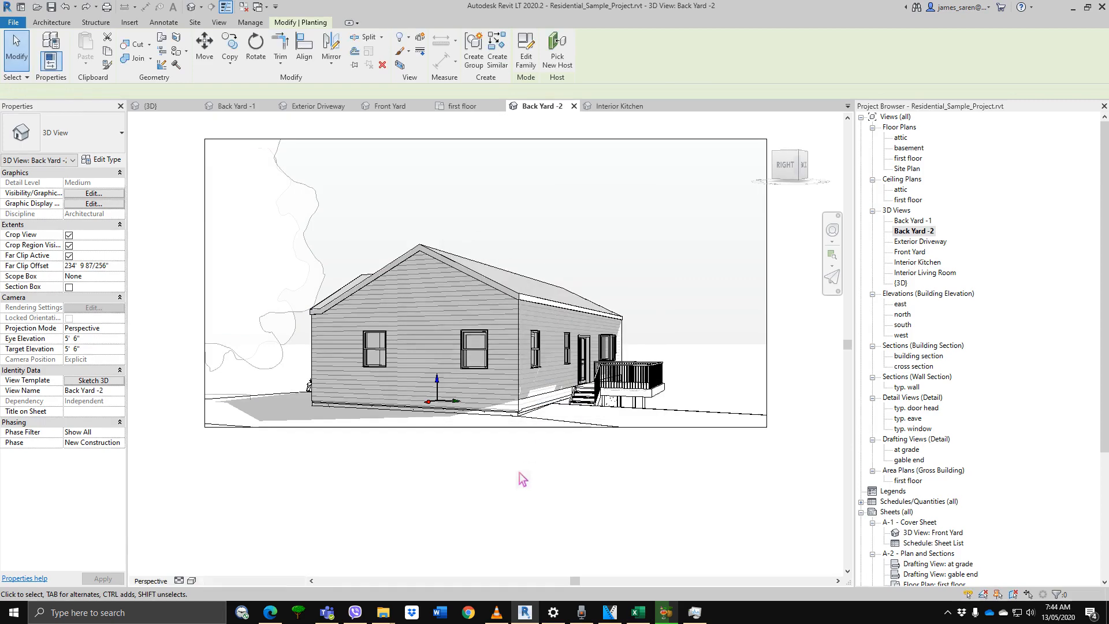
pyautogui.click(497, 468)
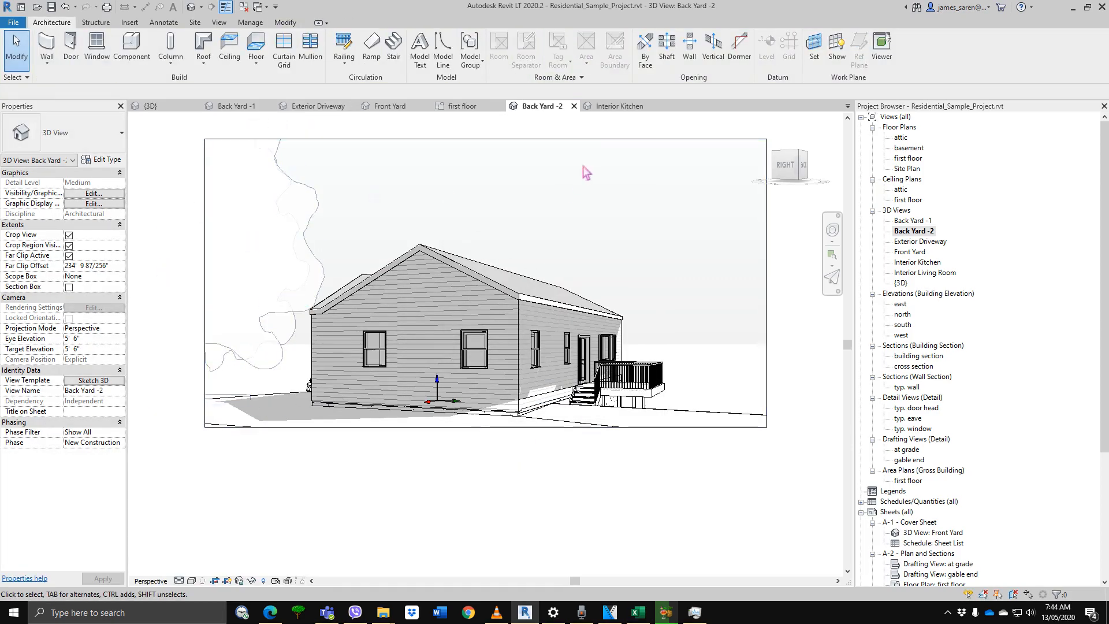
# Turn off Crop Region Visible for the Back Yard -2 view.
pyautogui.click(633, 139)
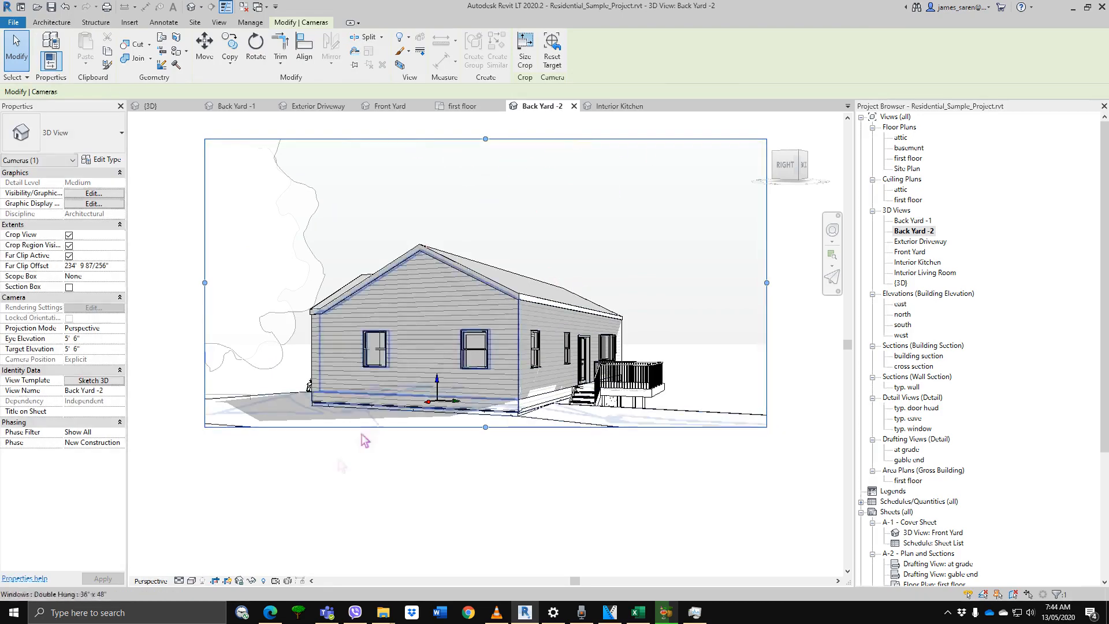
pyautogui.click(447, 459)
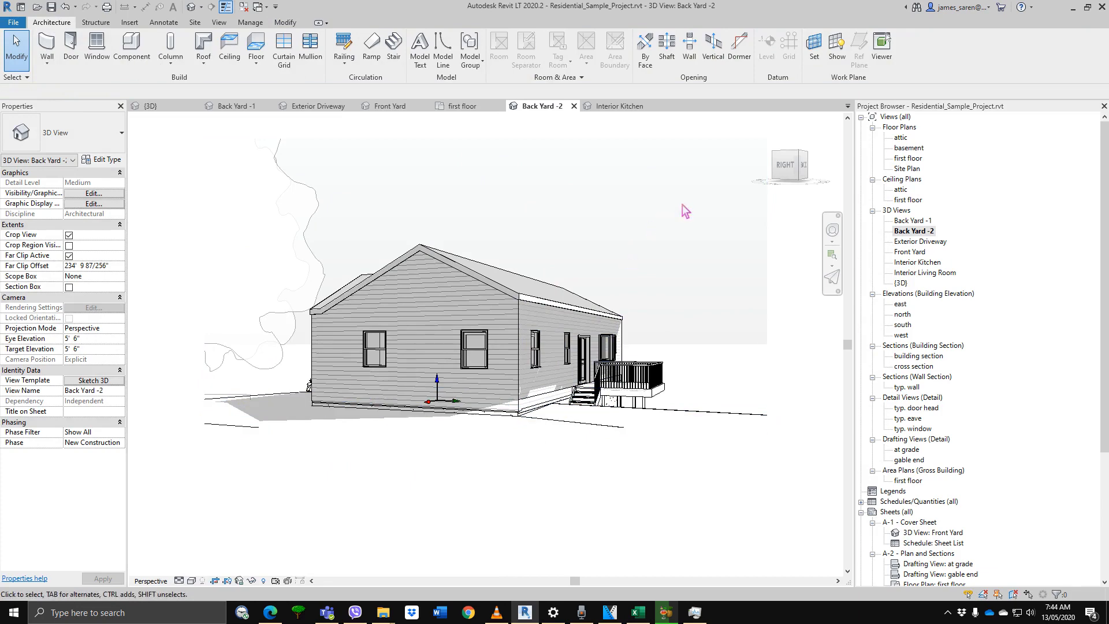
# Override the deck handrail's element graphics with Halftone in the Back Yard -2 view.
pyautogui.moveTo(636, 242)
pyautogui.mouseDown(button='middle')
pyautogui.moveTo(663, 298)
pyautogui.moveTo(596, 304)
pyautogui.moveTo(647, 287)
pyautogui.mouseUp(button='middle')
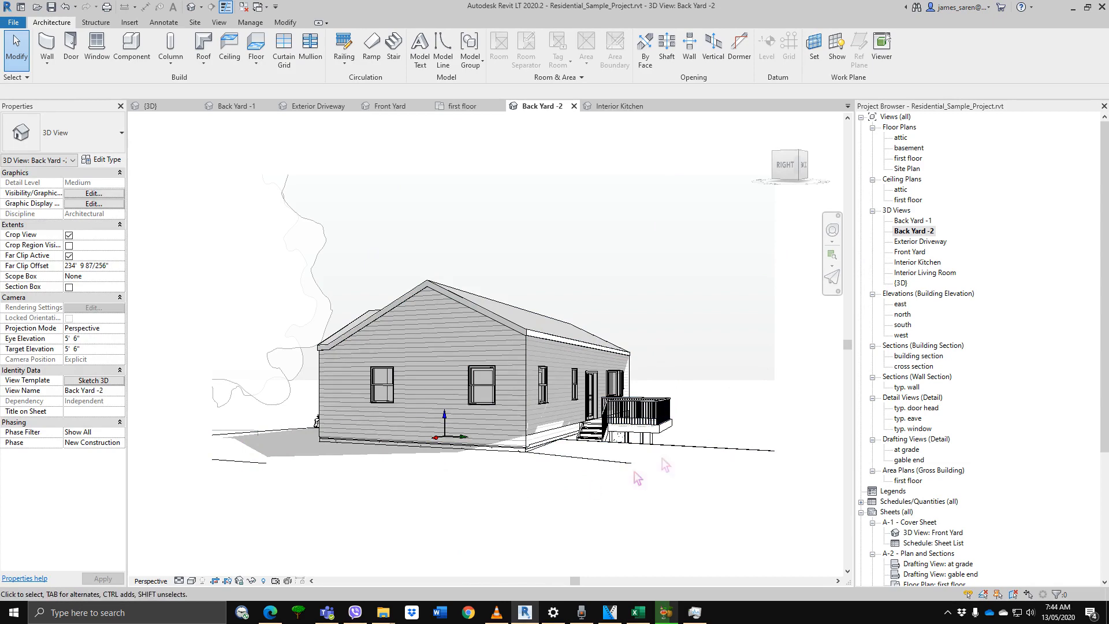
pyautogui.click(657, 412)
pyautogui.rightClick(655, 414)
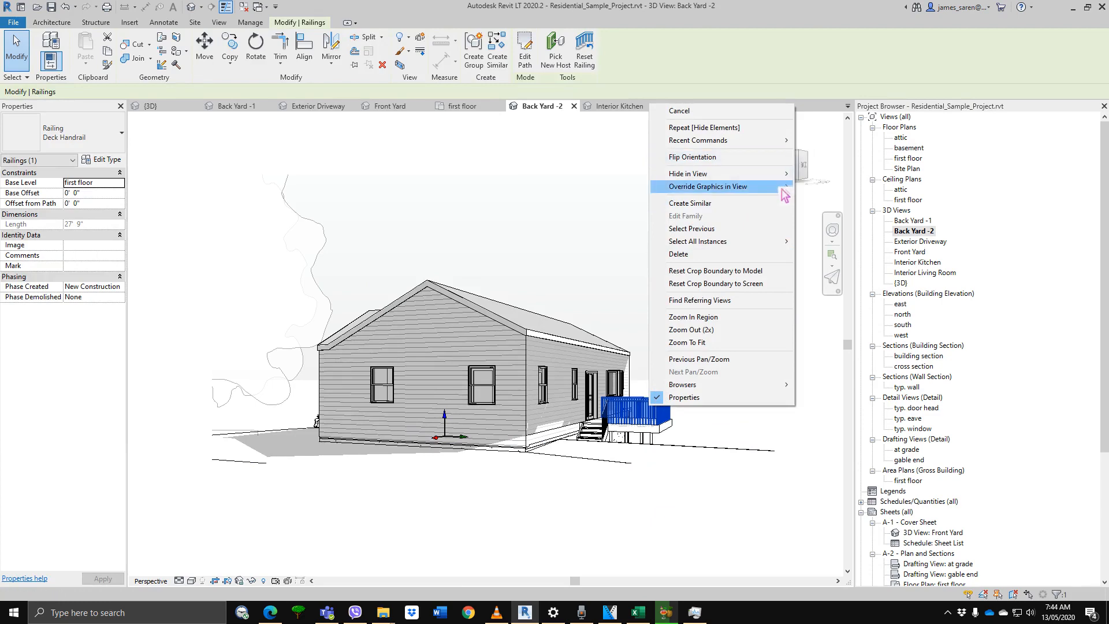
pyautogui.moveTo(777, 186)
pyautogui.click(814, 188)
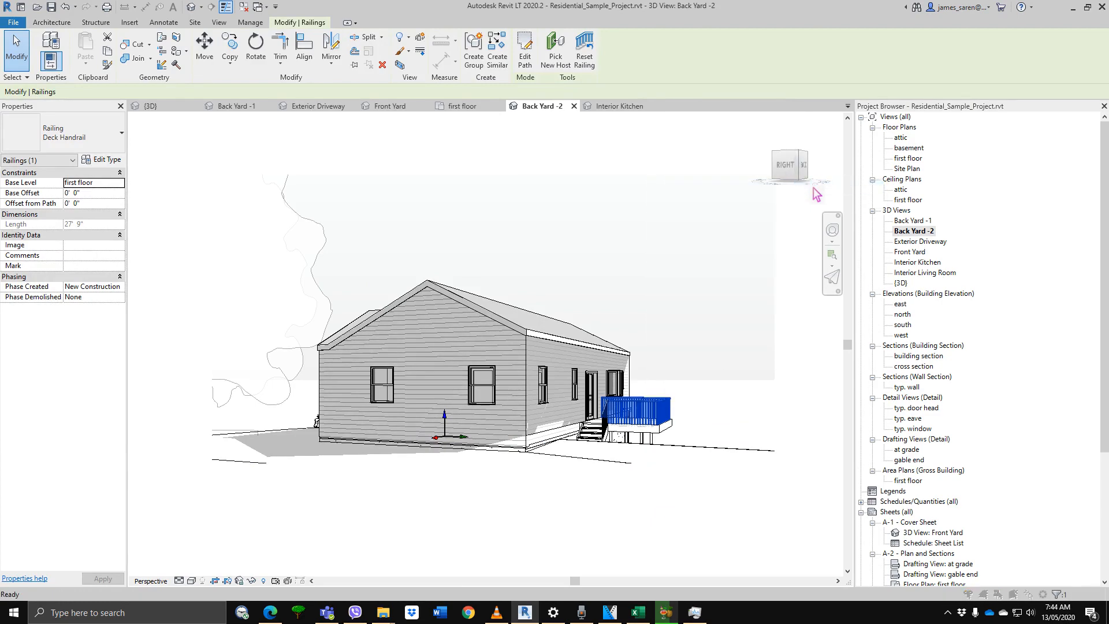
pyautogui.click(600, 258)
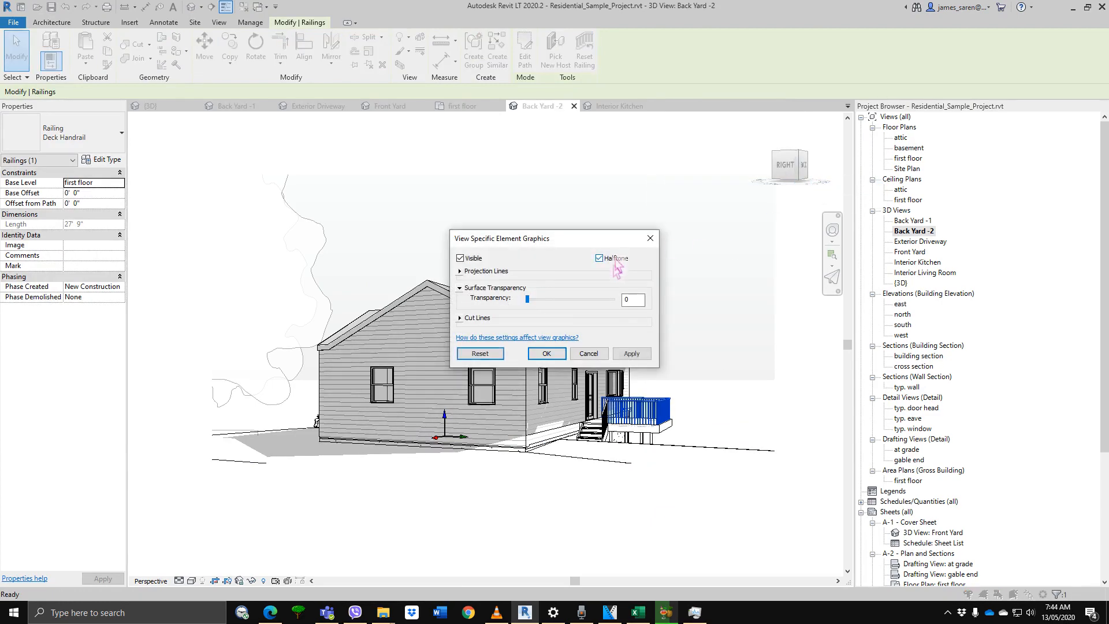
pyautogui.click(634, 354)
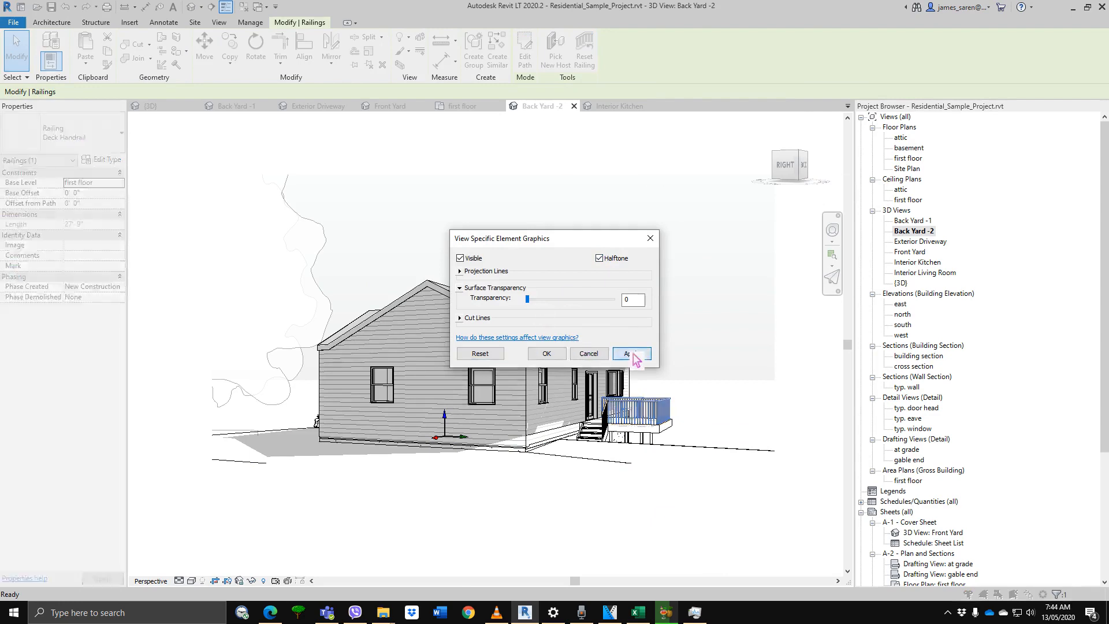
pyautogui.click(547, 353)
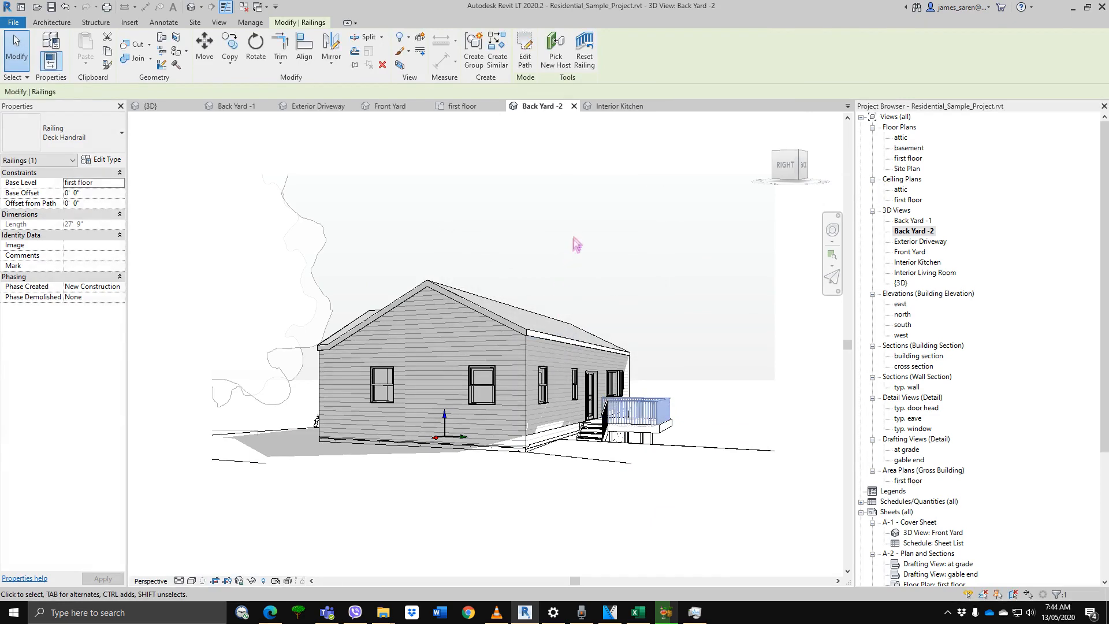
pyautogui.click(574, 243)
# Apply a Halftone element graphics override to the railing beside the deck stairs.
pyautogui.rightClick(604, 425)
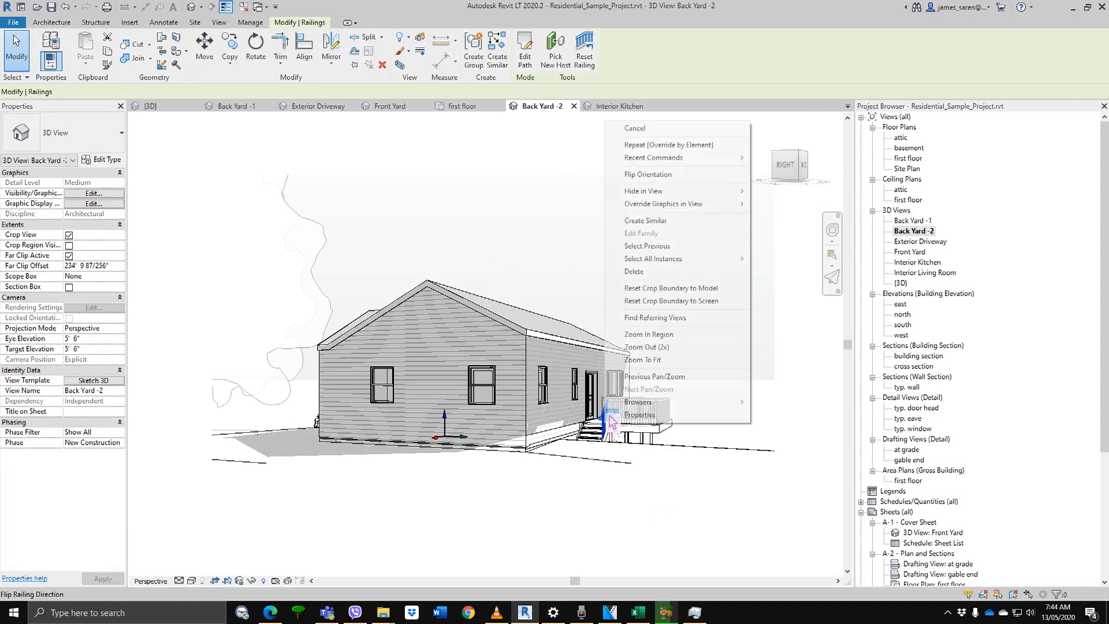
pyautogui.moveTo(664, 204)
pyautogui.click(759, 209)
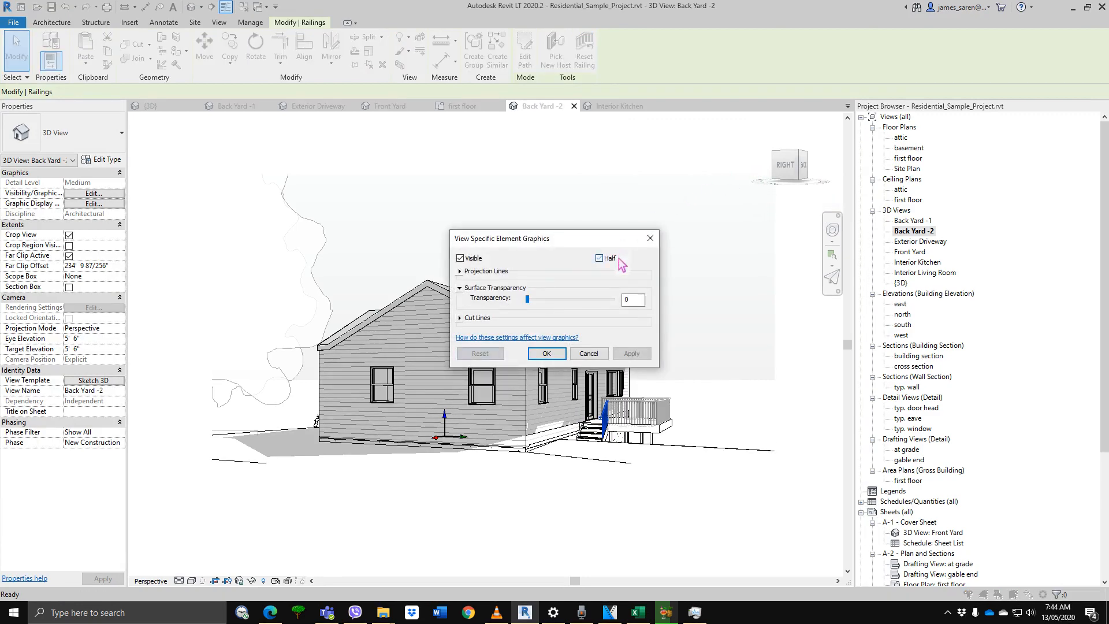
pyautogui.click(546, 354)
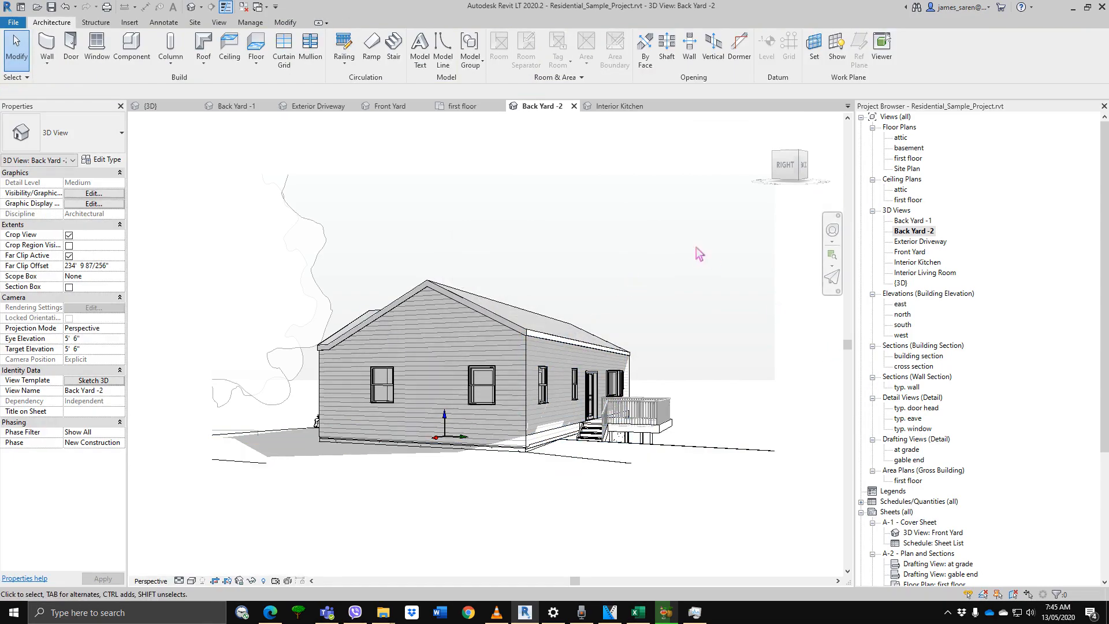
# Override the graphics of the deck floor and the two front support columns together with Halftone.
pyautogui.click(658, 429)
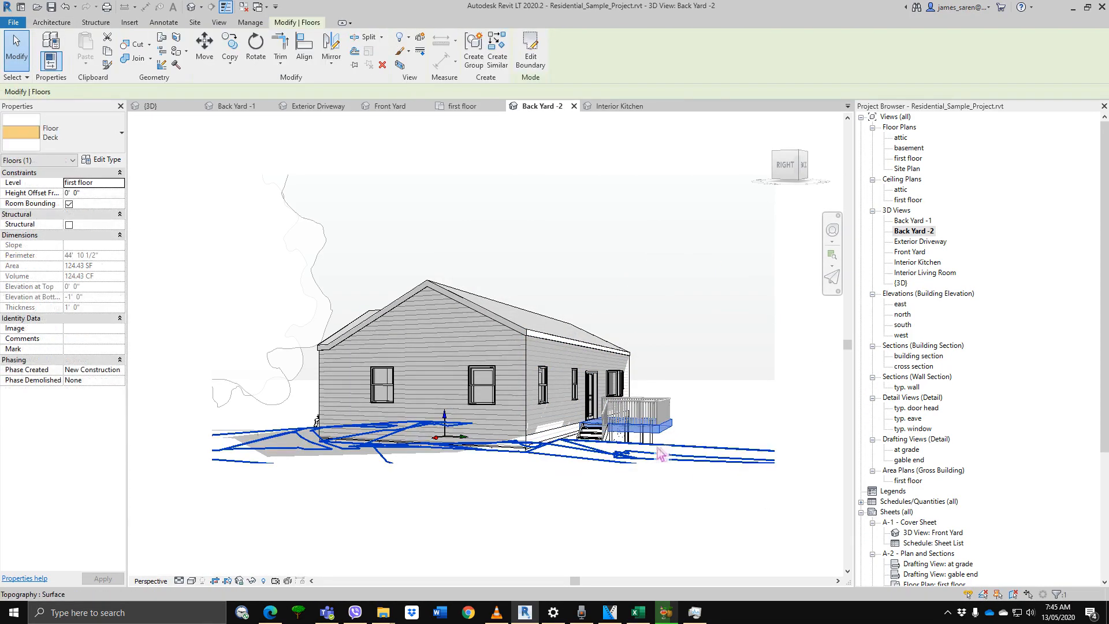
pyautogui.scroll(5, 662, 456)
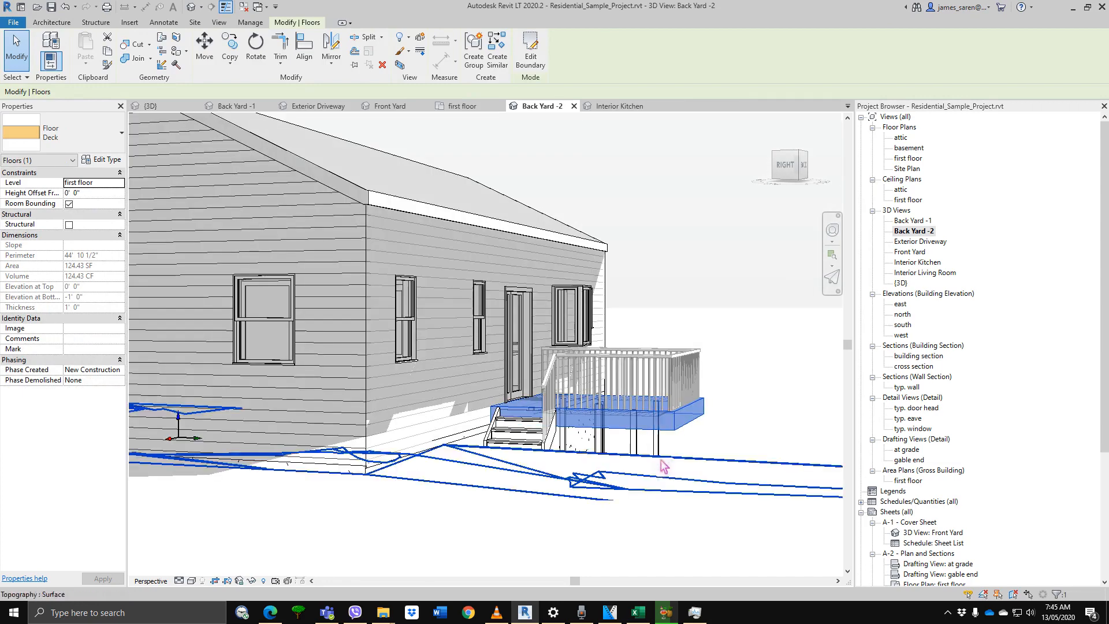
pyautogui.keyDown('ctrl'); pyautogui.click(657, 459); pyautogui.keyUp('ctrl')
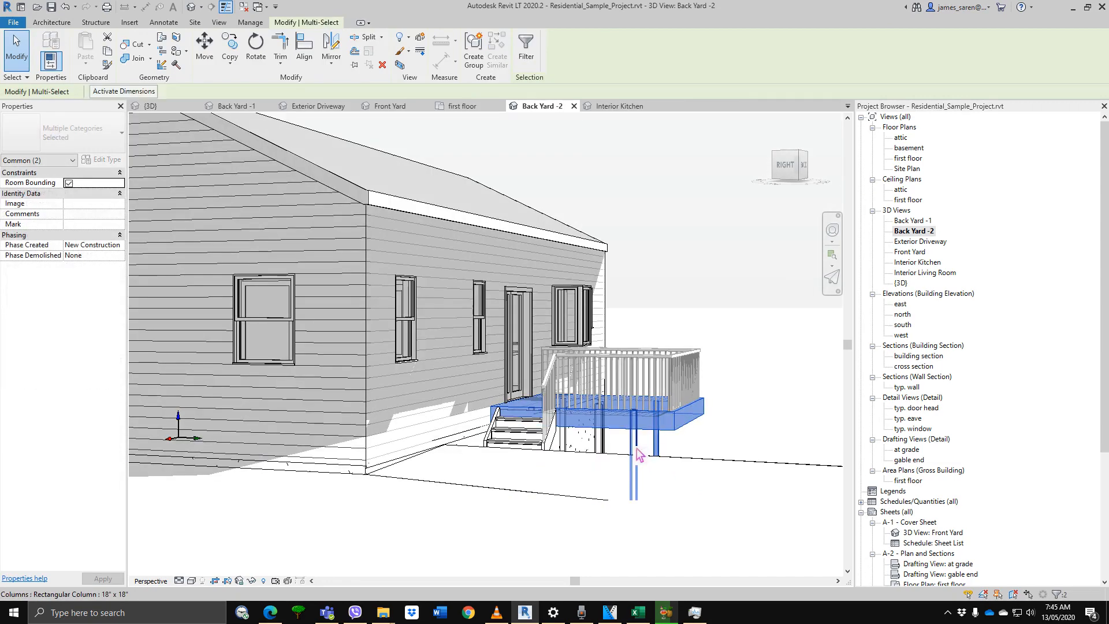
pyautogui.keyDown('ctrl'); pyautogui.click(635, 450); pyautogui.keyUp('ctrl')
pyautogui.rightClick(635, 449)
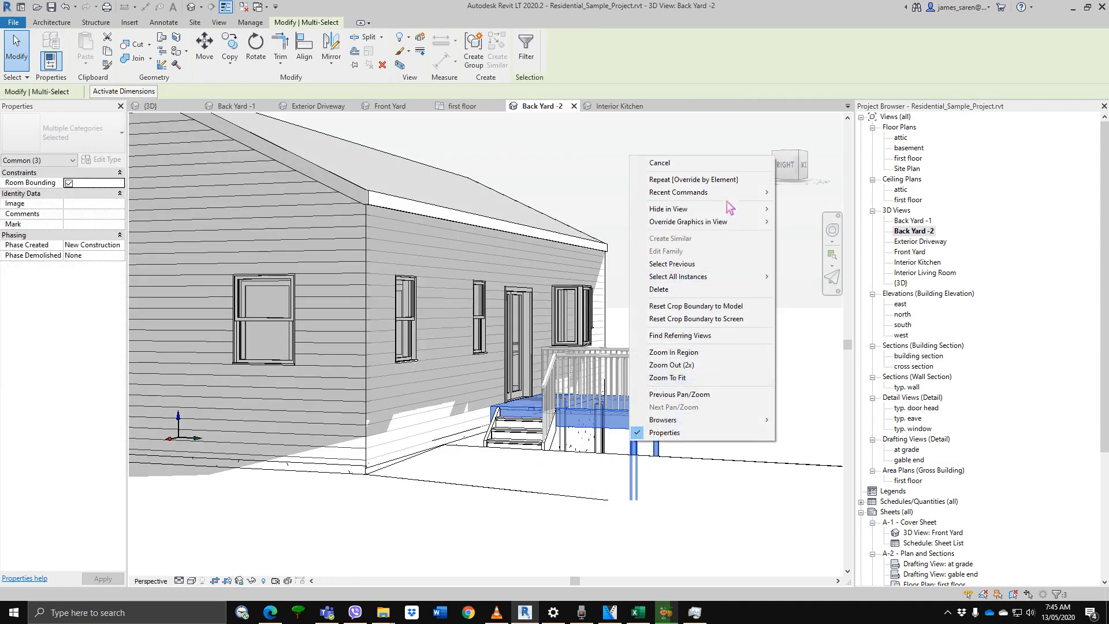
pyautogui.moveTo(762, 221)
pyautogui.click(811, 224)
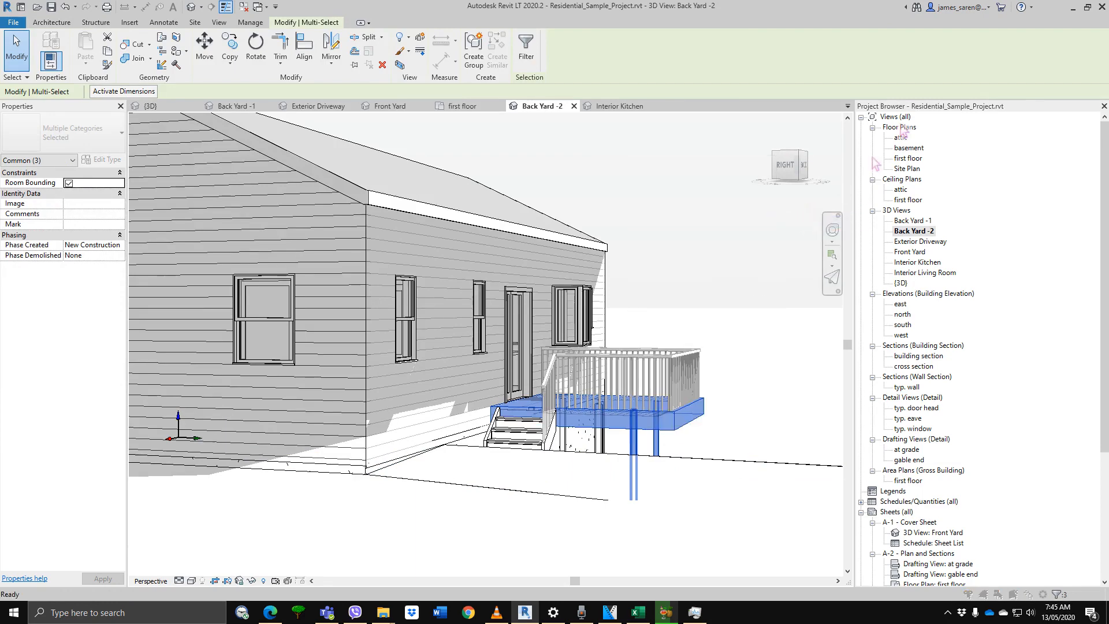
pyautogui.click(616, 148)
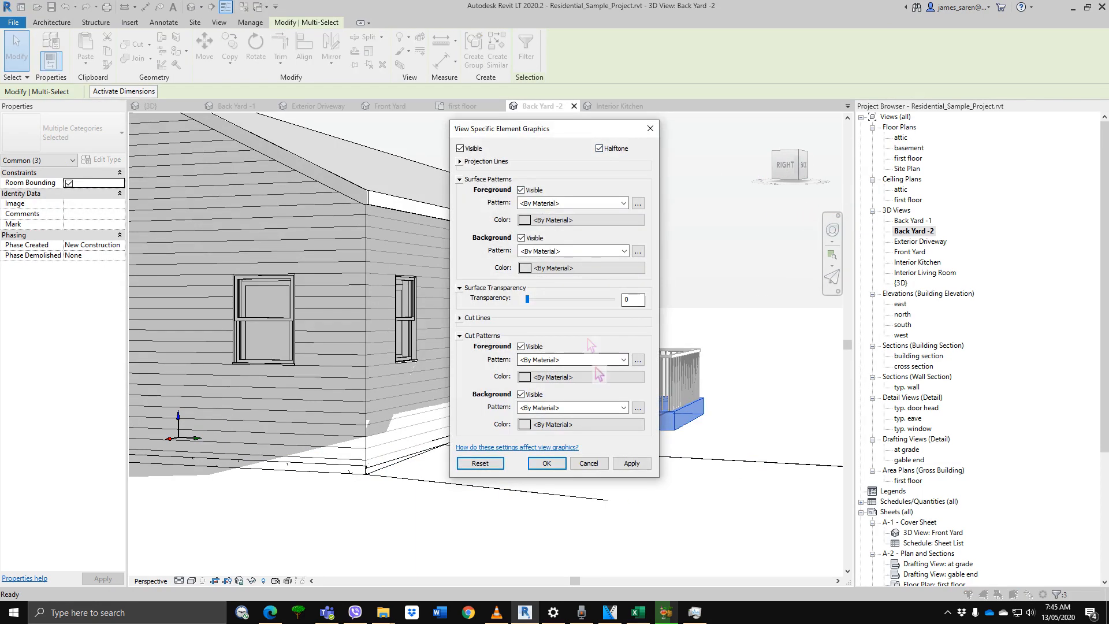
pyautogui.click(632, 462)
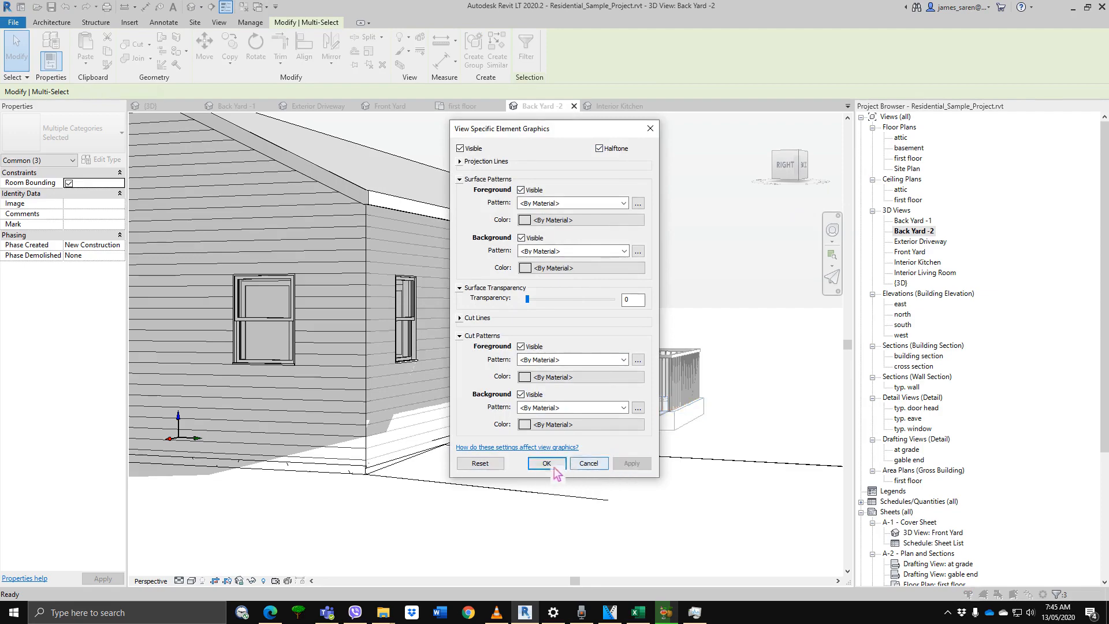
pyautogui.click(547, 463)
# Apply a Halftone element graphics override to the wooden deck stairs.
pyautogui.click(536, 452)
pyautogui.rightClick(532, 445)
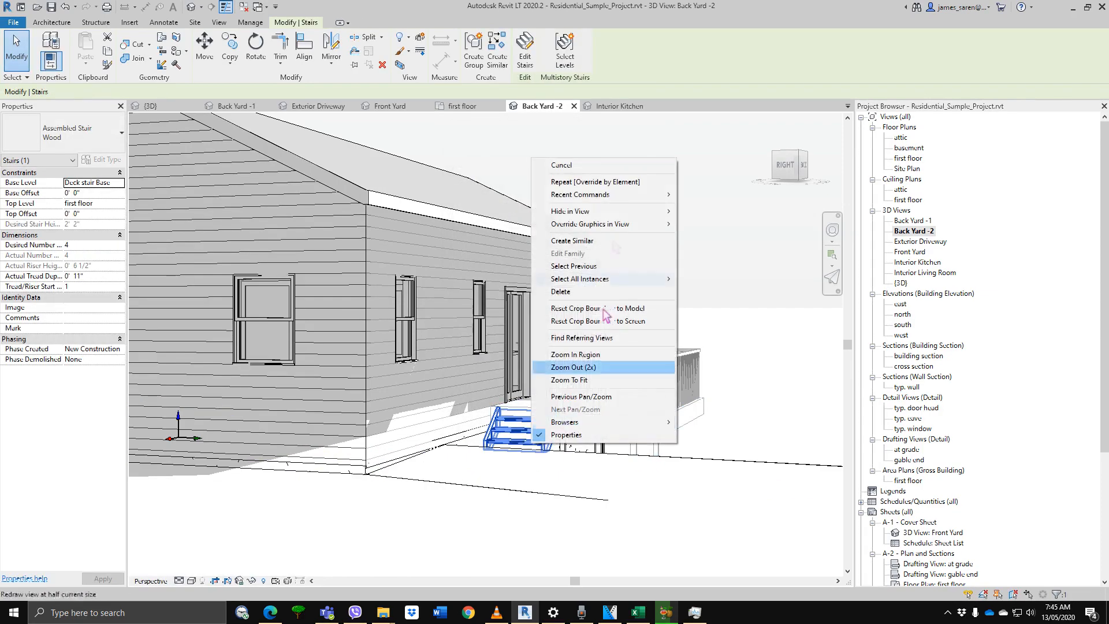
pyautogui.moveTo(634, 224)
pyautogui.click(713, 225)
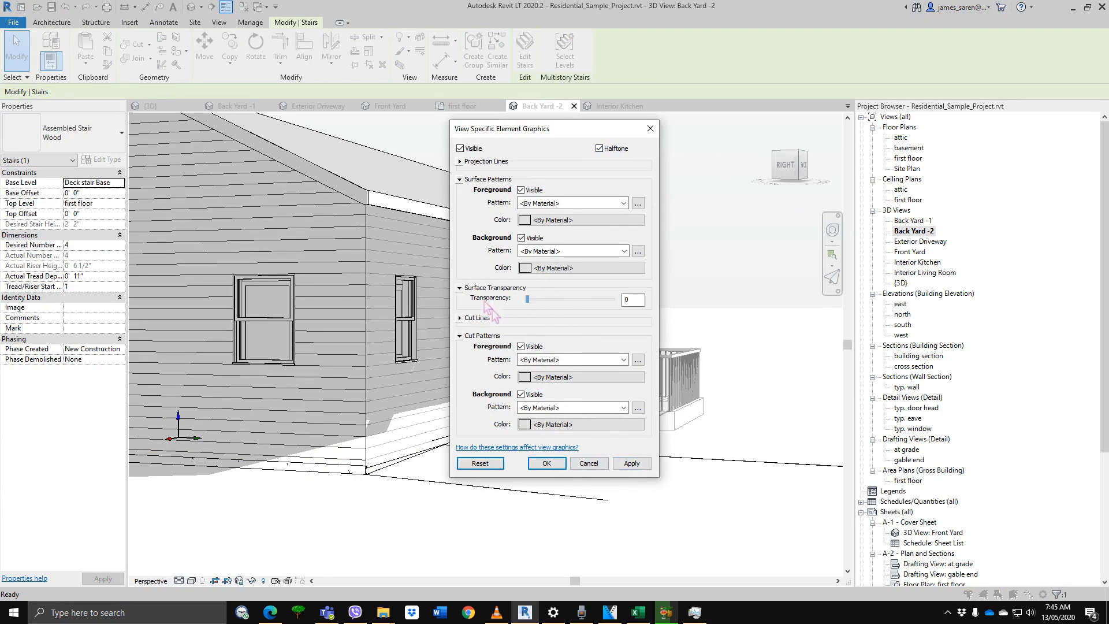
pyautogui.click(623, 463)
pyautogui.click(546, 462)
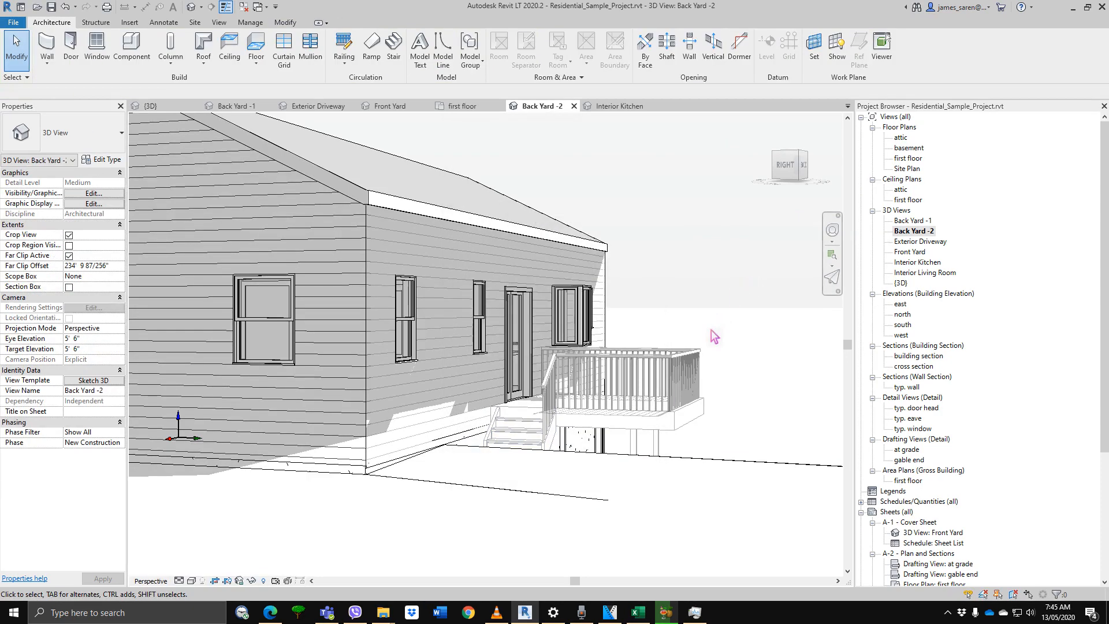
pyautogui.scroll(-3, 712, 331)
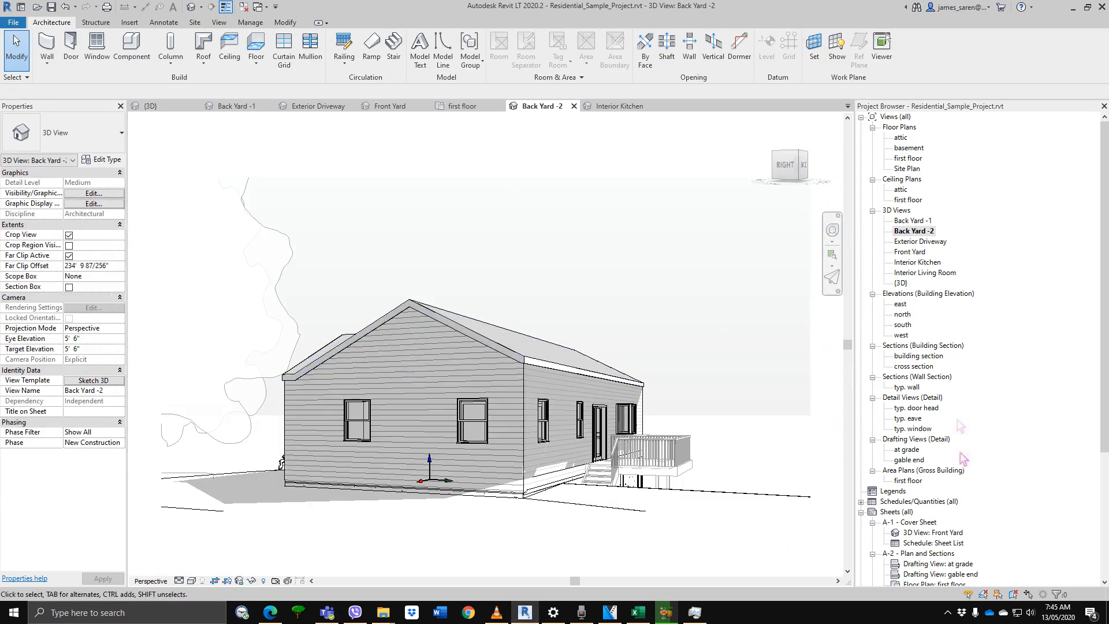
# Create a new sheet with the Sample_Cover_24x36 titleblock.
pyautogui.scroll(-6, 962, 458)
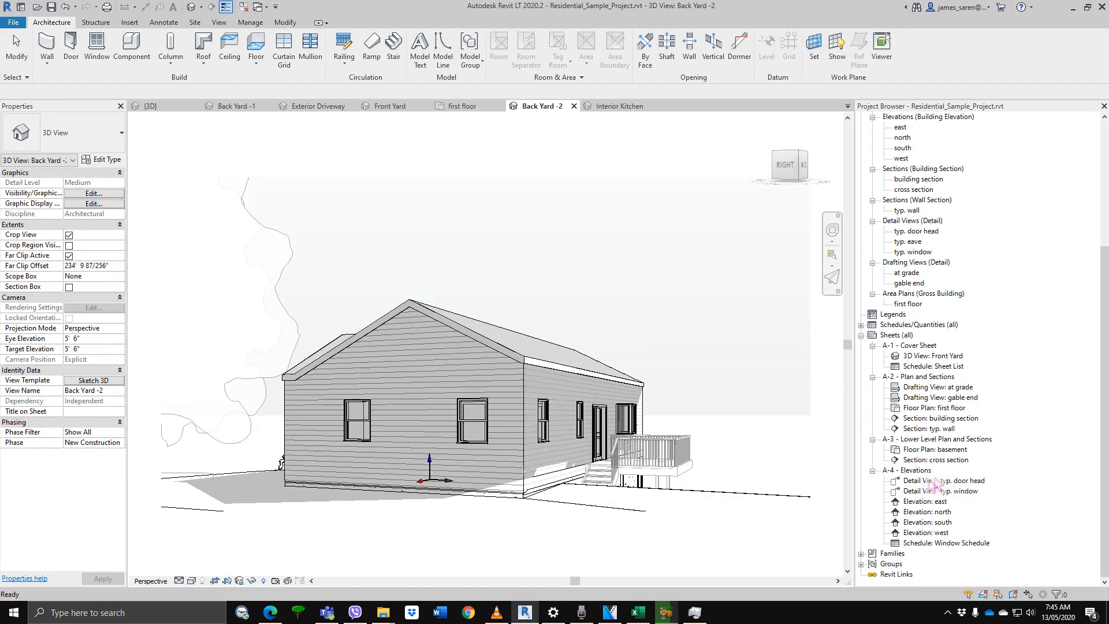
pyautogui.rightClick(893, 336)
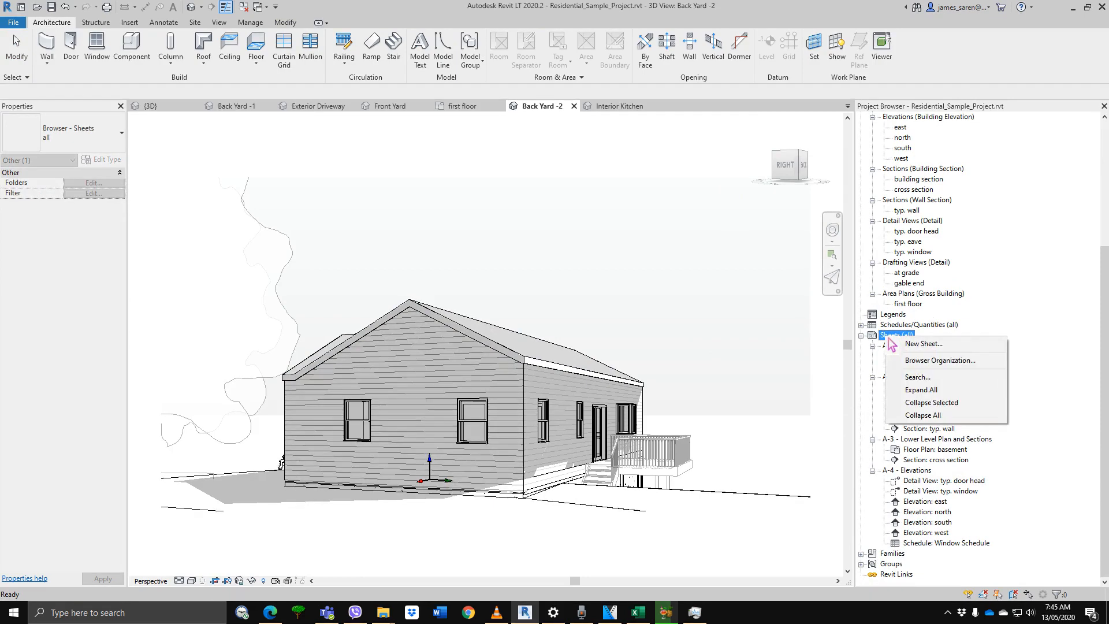
pyautogui.click(920, 344)
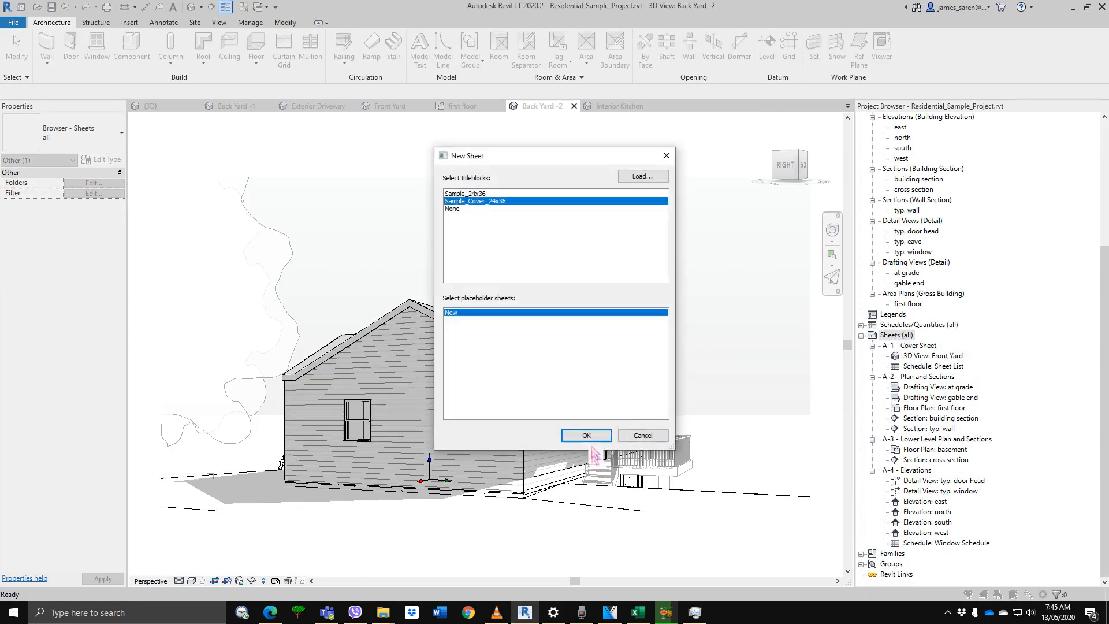
pyautogui.click(591, 434)
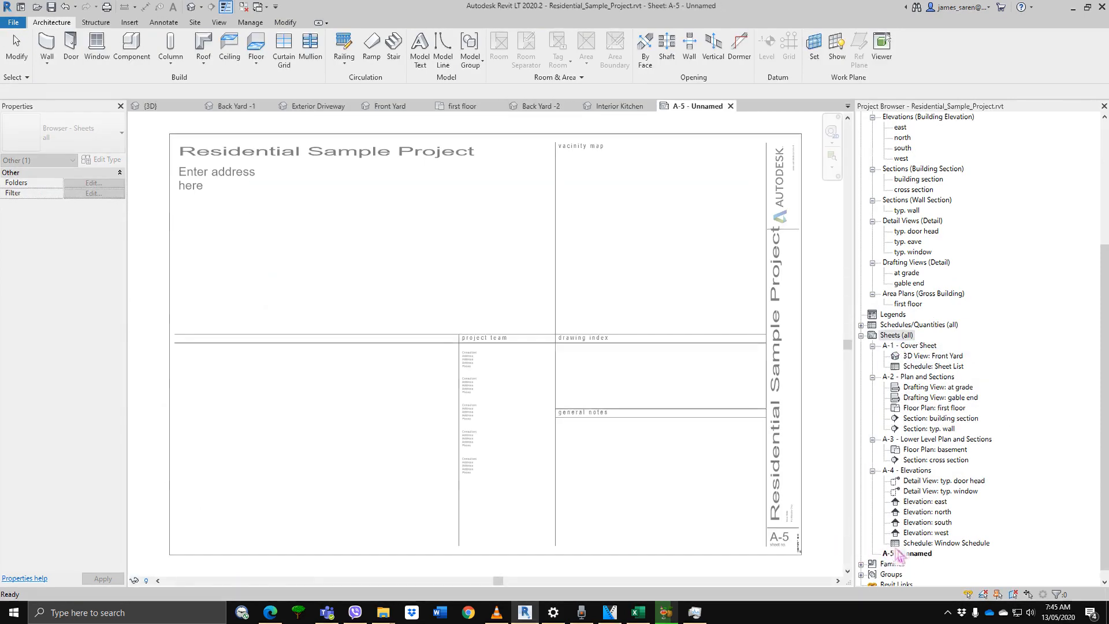
# Create another new sheet, using the plain Sample_24x36 titleblock.
pyautogui.click(886, 337)
pyautogui.rightClick(887, 337)
pyautogui.click(918, 343)
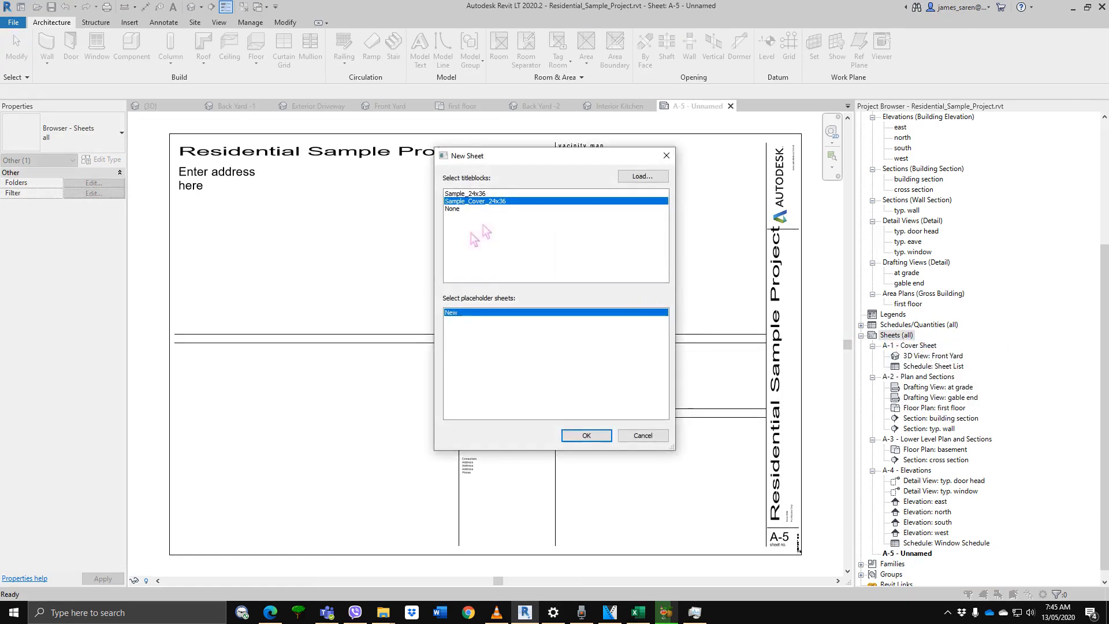
pyautogui.doubleClick(508, 200)
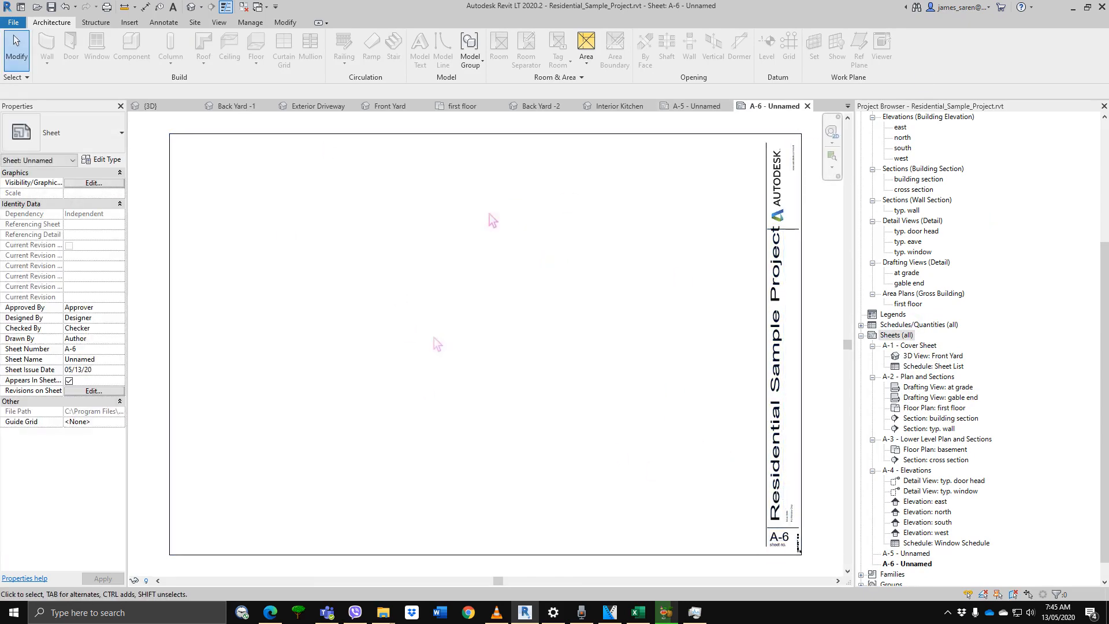
# Place the Back Yard -2 3D view near the middle of sheet A-6.
pyautogui.scroll(5, 919, 318)
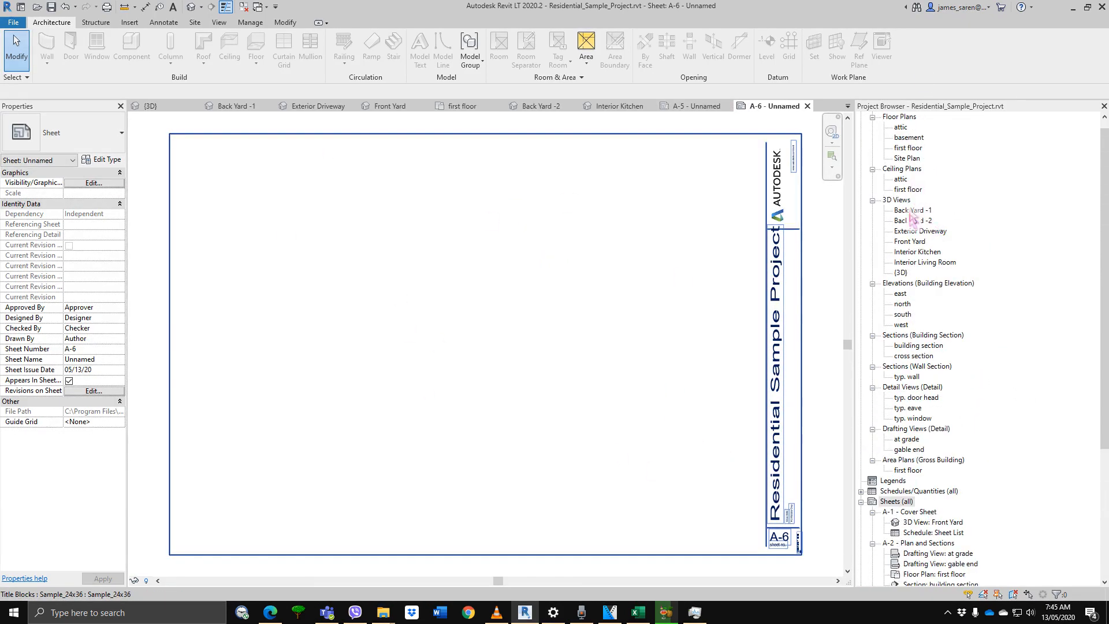
pyautogui.click(912, 220)
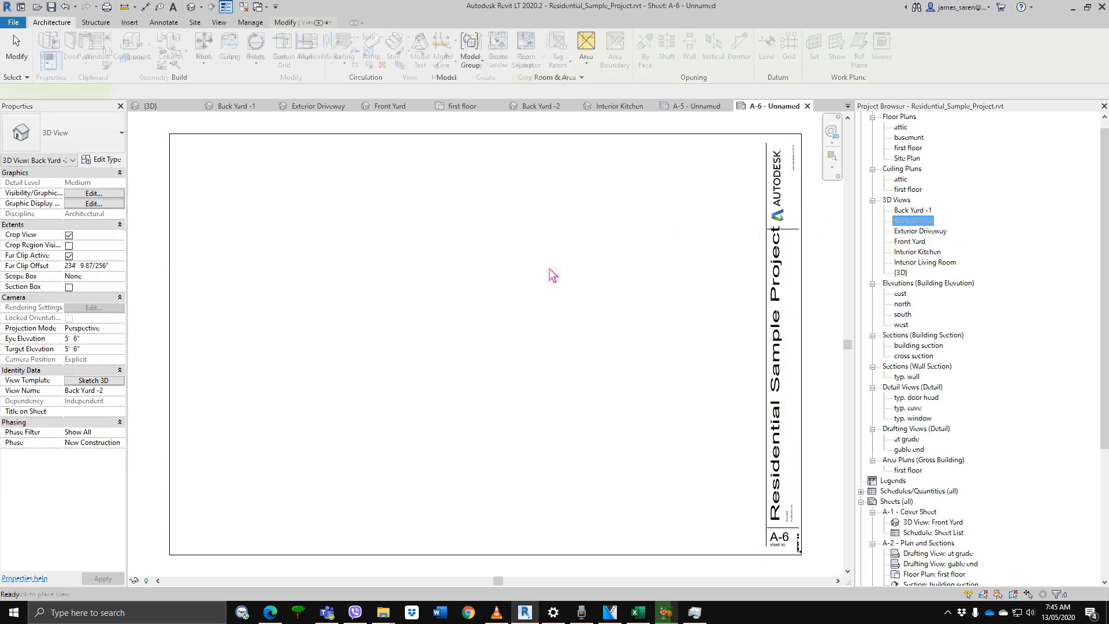
pyautogui.click(450, 300)
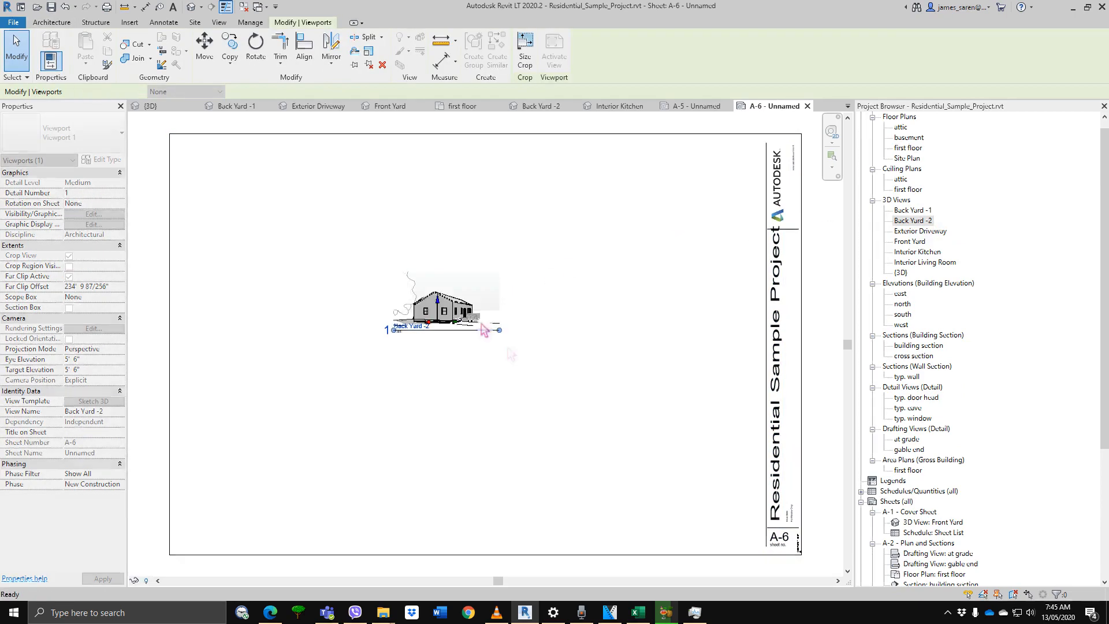
pyautogui.click(539, 399)
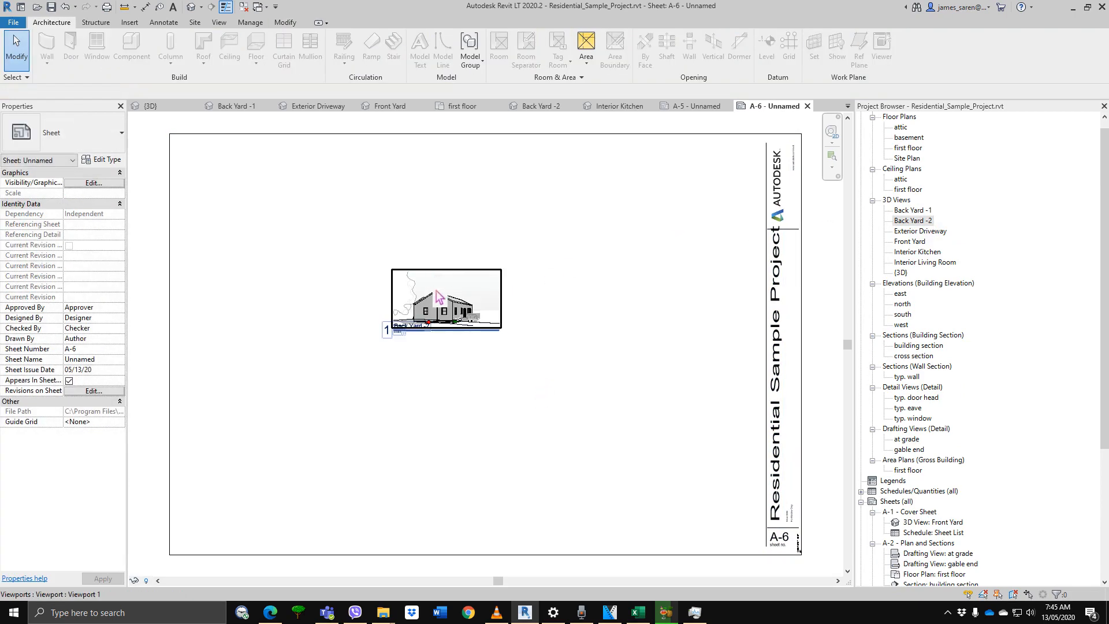
# Scale the Back Yard -2 viewport's crop region on sheet A-6 to a width of 15 inches with locked proportions.
pyautogui.click(470, 291)
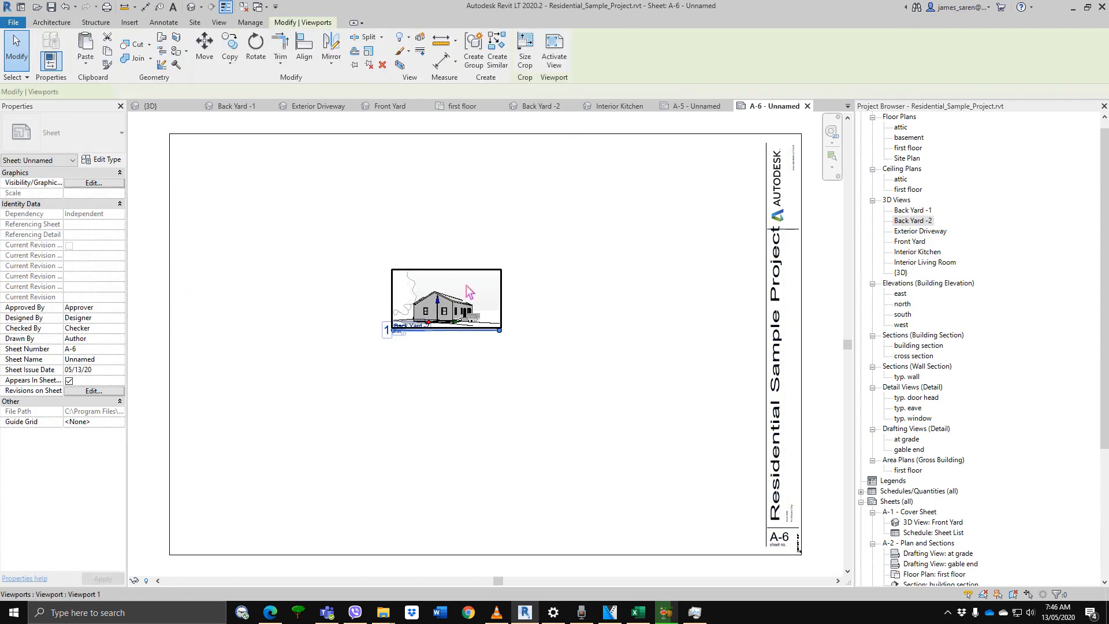
pyautogui.click(533, 64)
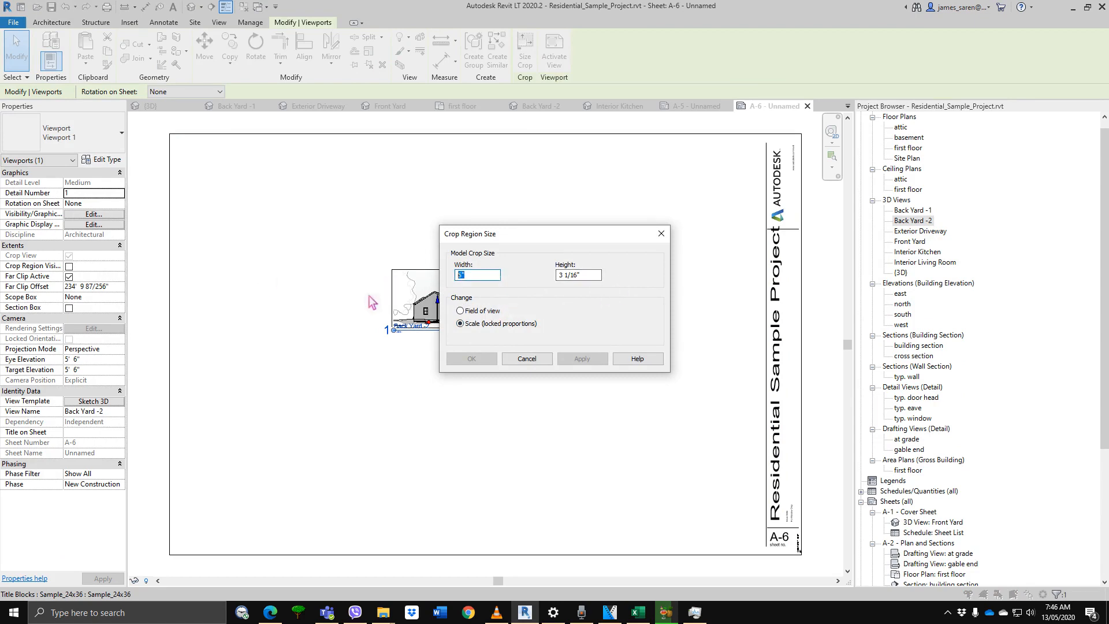
pyautogui.write('15')
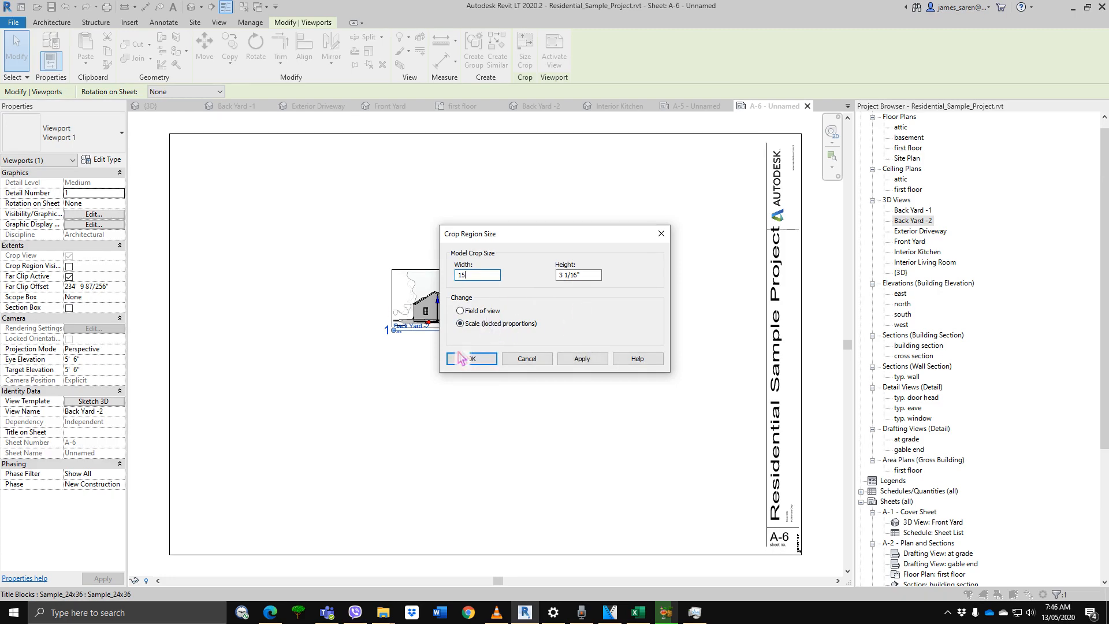
pyautogui.click(593, 362)
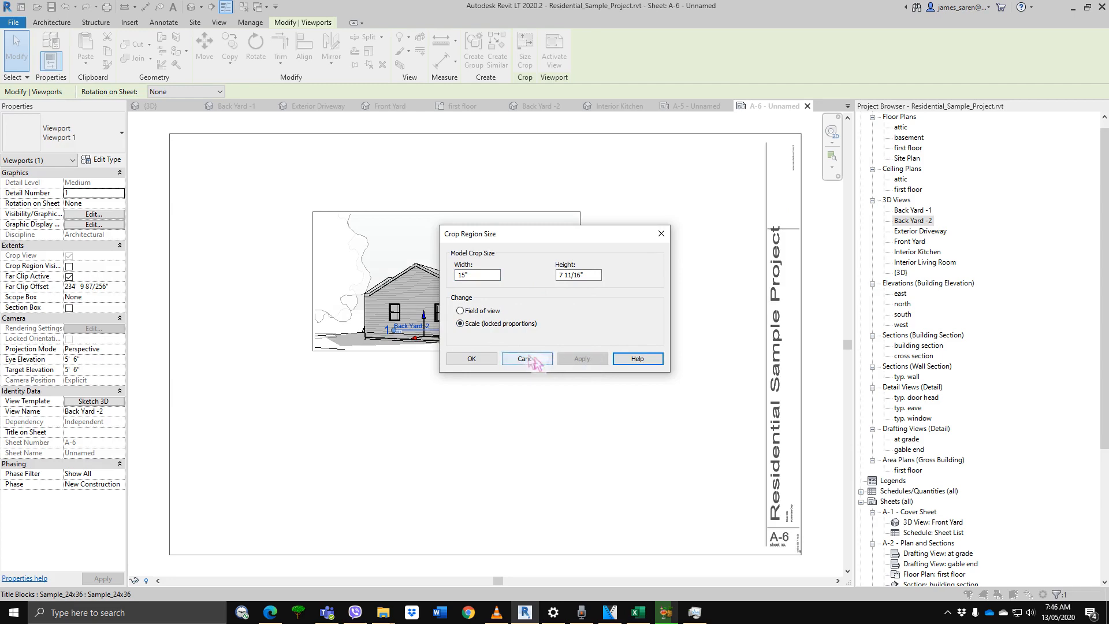
# Enlarge the viewport's crop region to a width of 24 inches, keeping the proportions locked.
pyautogui.press('Tab')
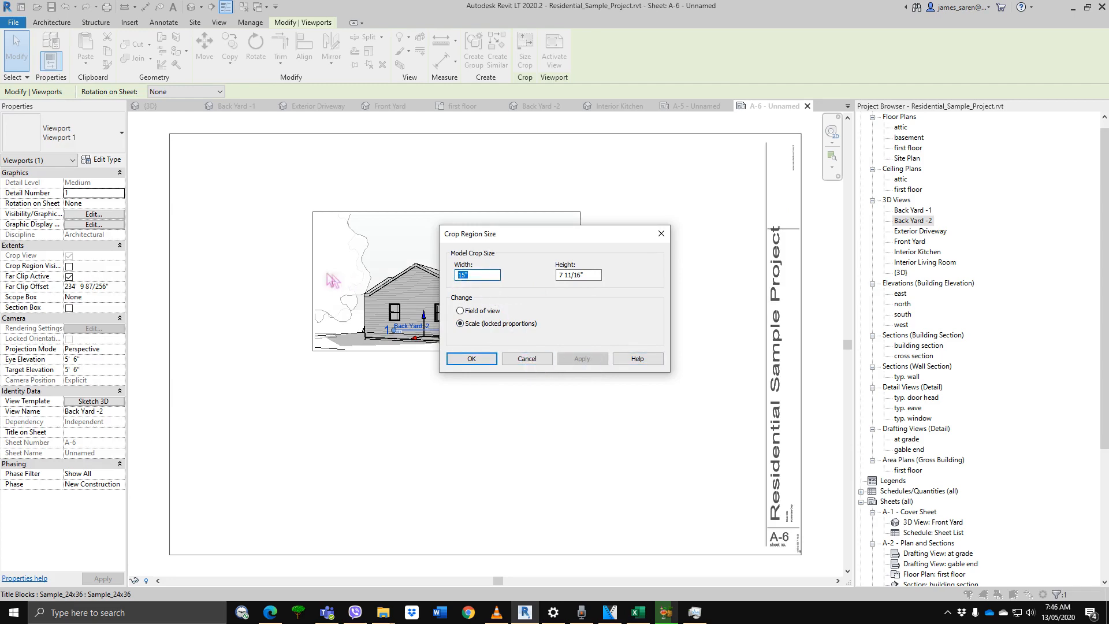
pyautogui.write('24')
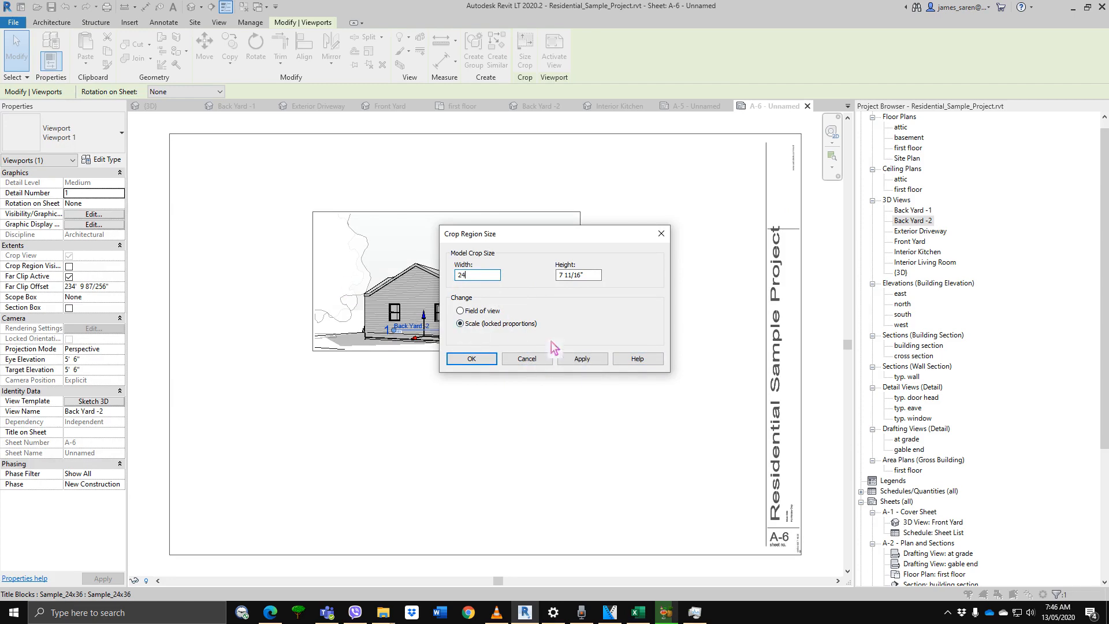
pyautogui.click(602, 360)
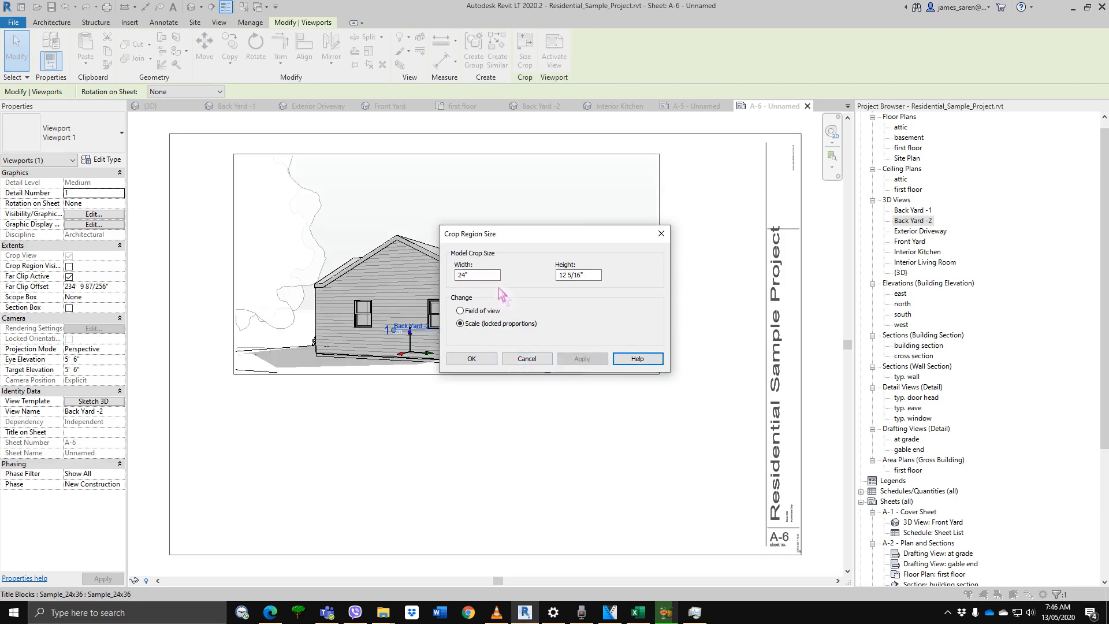
# Set the viewport's crop width to 28 inches at locked proportions and accept the new crop size.
pyautogui.moveTo(481, 276); pyautogui.dragTo(348, 276)
pyautogui.write('2')
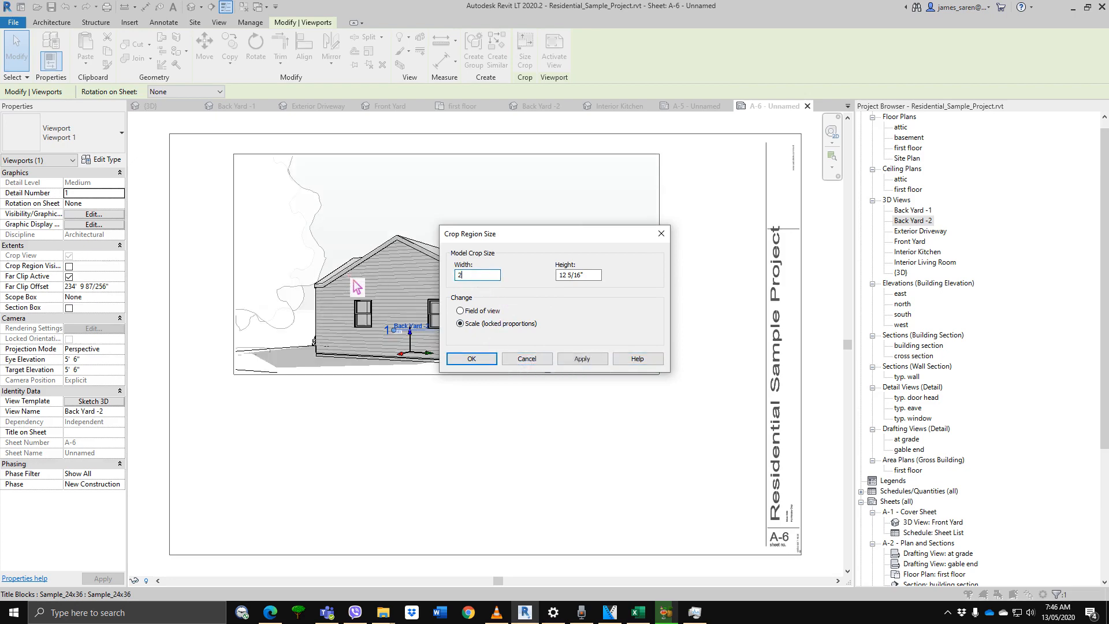
pyautogui.write('8')
pyautogui.click(581, 358)
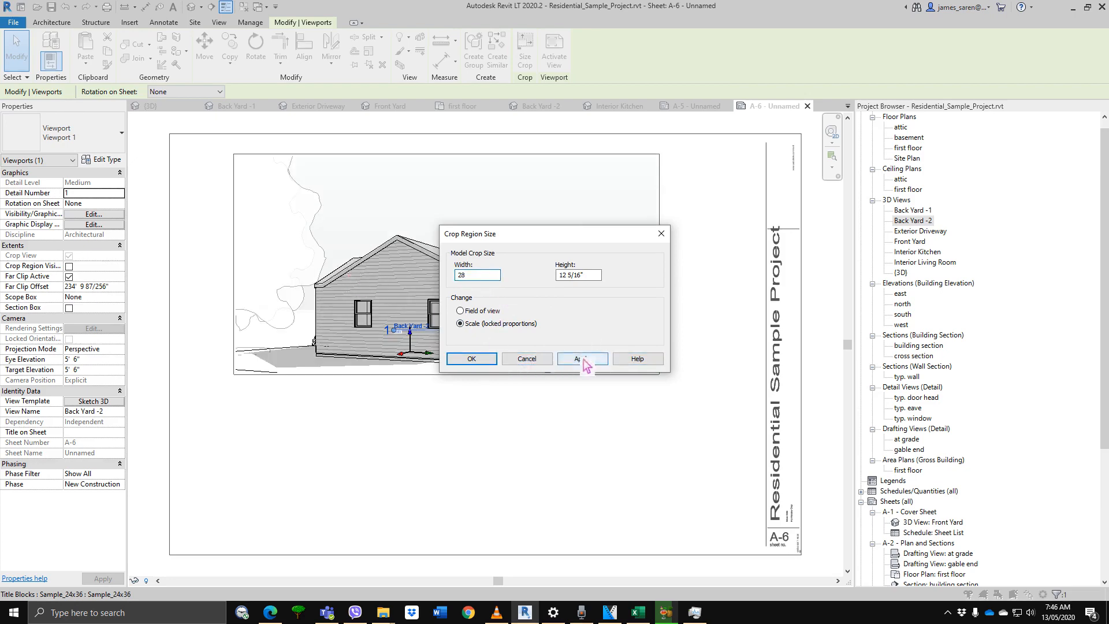
pyautogui.click(471, 358)
# Move the enlarged viewport down to the middle of the sheet and place its view title below the image's lower-left corner.
pyautogui.moveTo(417, 283); pyautogui.dragTo(442, 356)
pyautogui.click(450, 509)
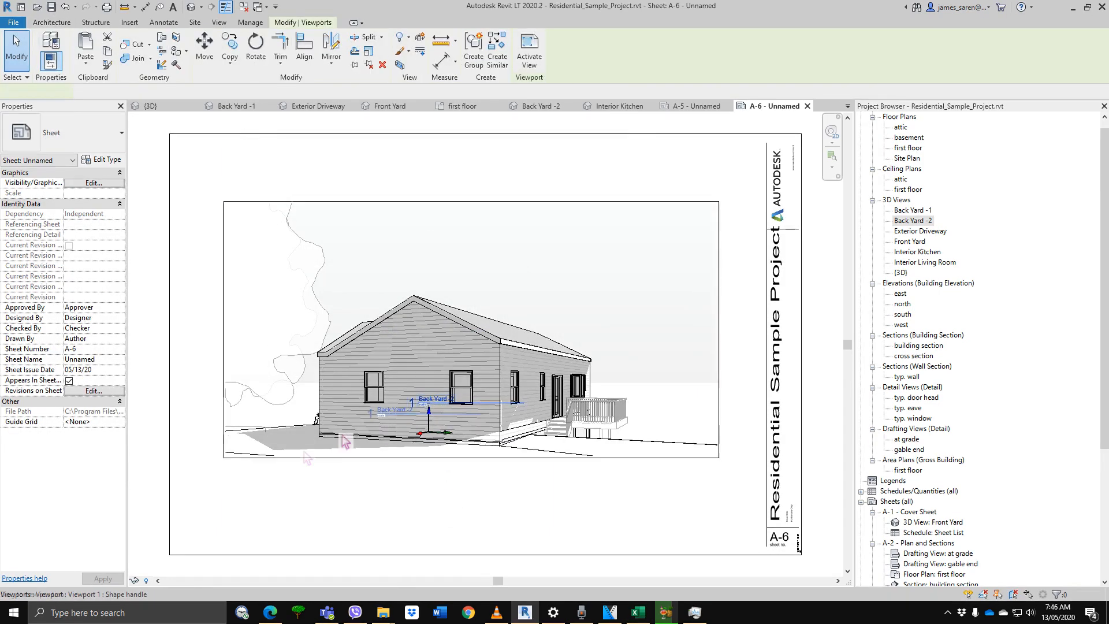
pyautogui.click(236, 475)
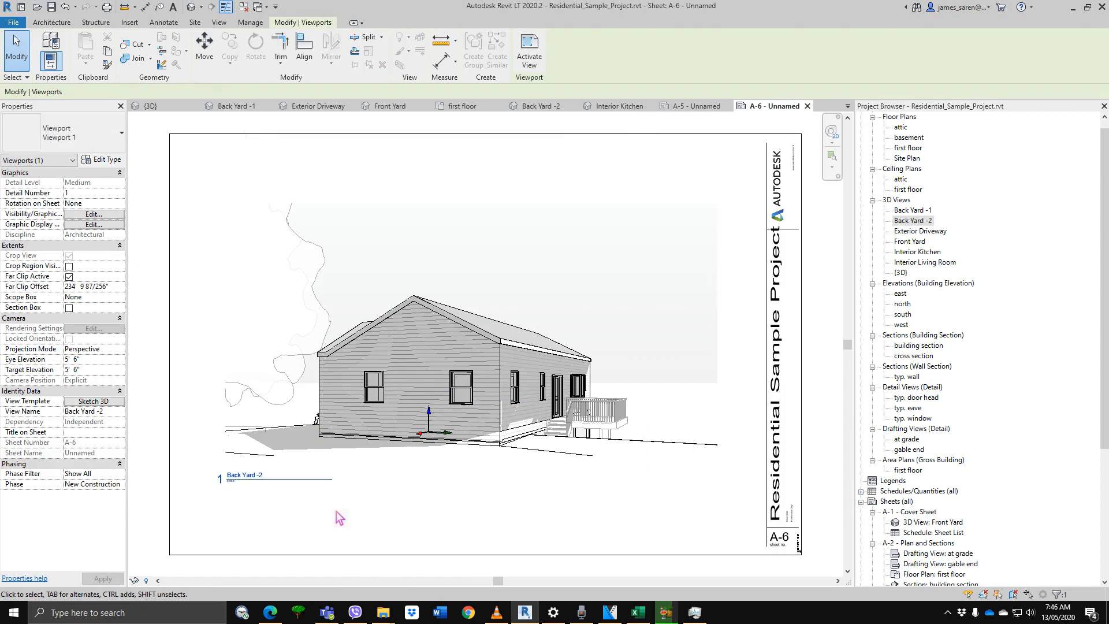
pyautogui.click(339, 518)
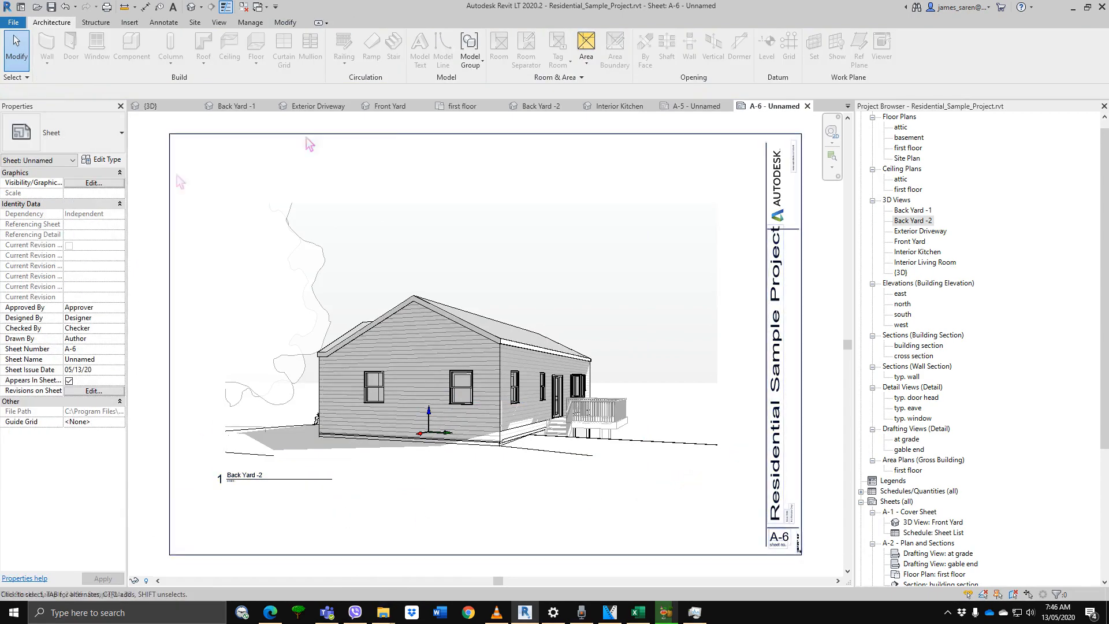